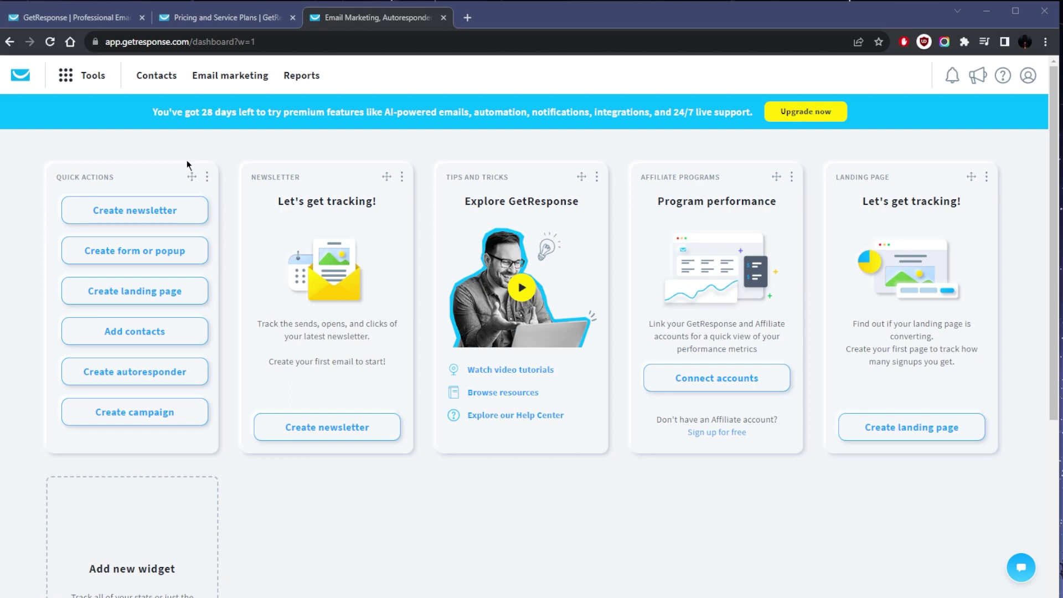
# Open the Tools menu listing every dashboard feature, from AI campaigns to Webhooks.
pyautogui.click(84, 80)
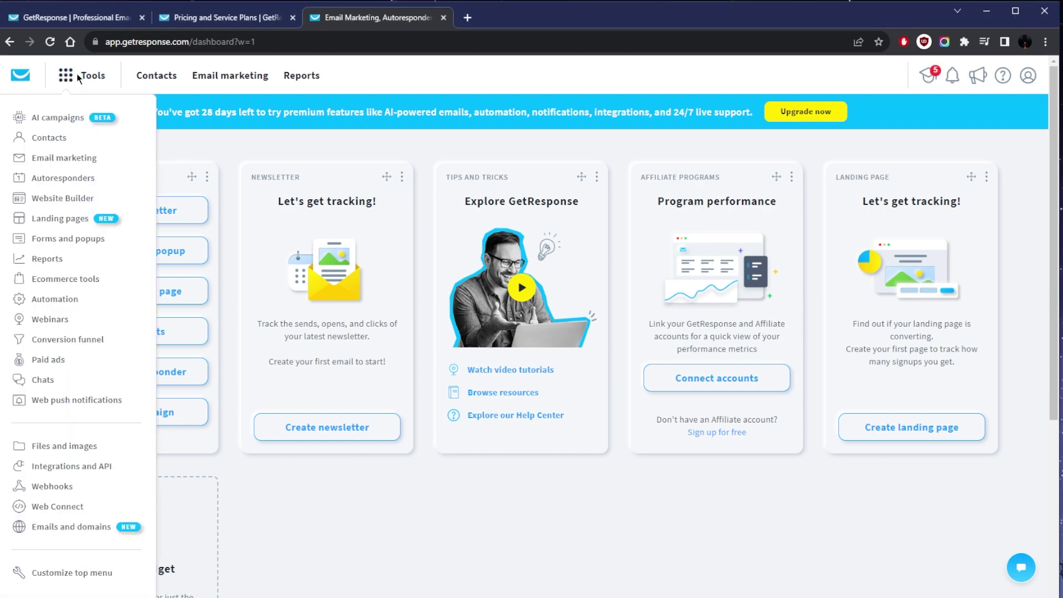
pyautogui.click(80, 79)
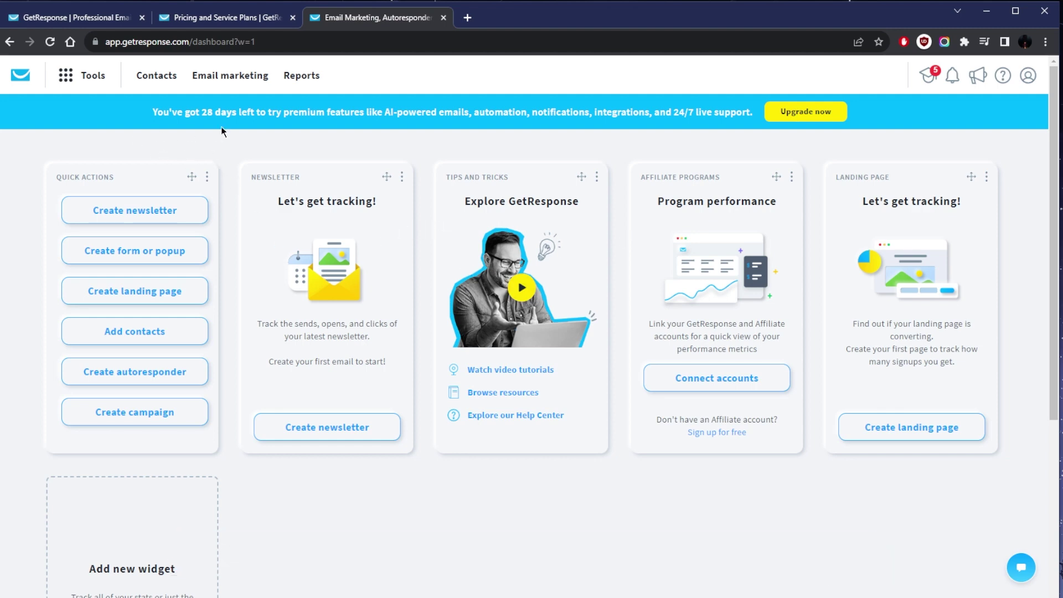
pyautogui.click(402, 177)
pyautogui.click(83, 75)
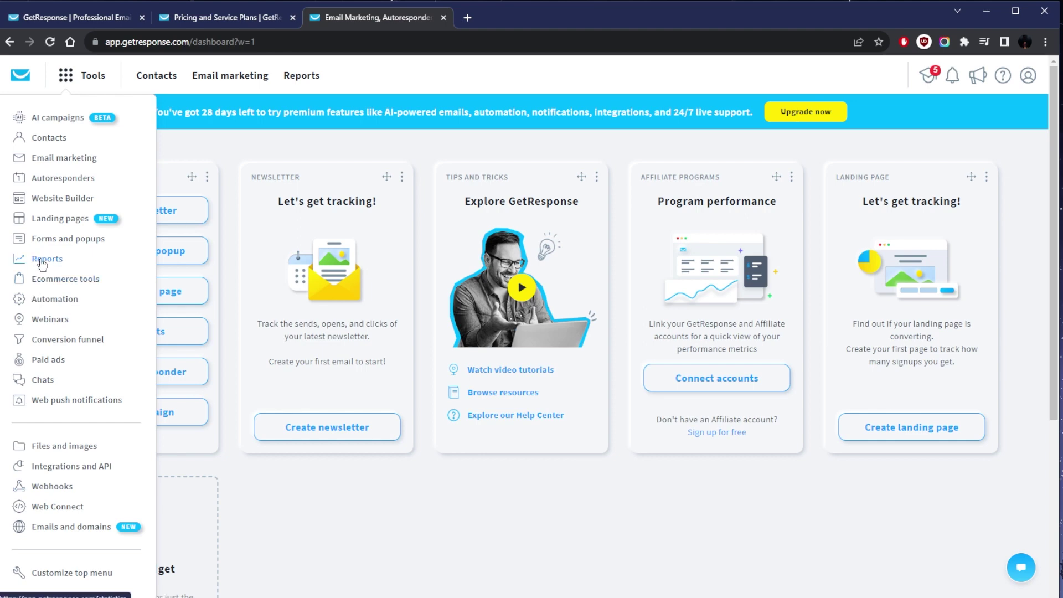
# Go to Landing pages and start creating a new landing page.
pyautogui.click(56, 221)
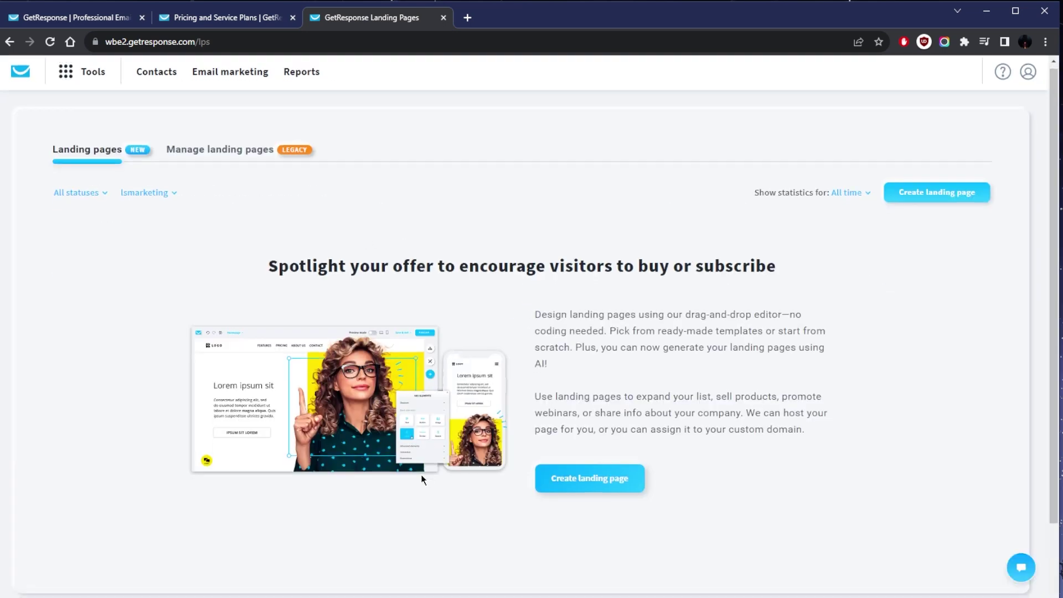
pyautogui.scroll(-2, 453, 412)
pyautogui.scroll(2, 472, 423)
pyautogui.scroll(-1, 472, 423)
pyautogui.scroll(1, 457, 426)
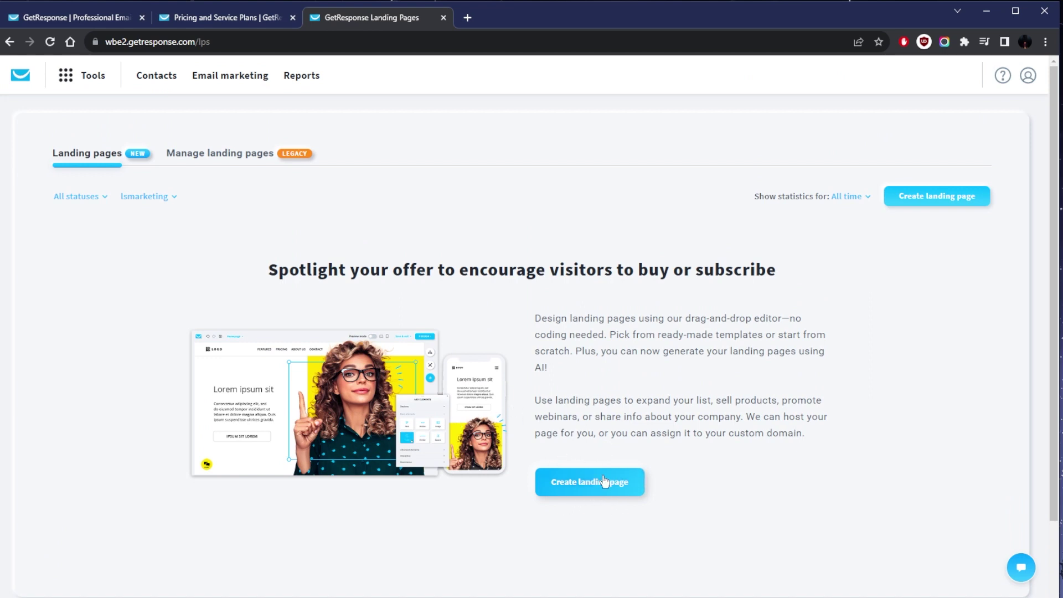
pyautogui.click(586, 490)
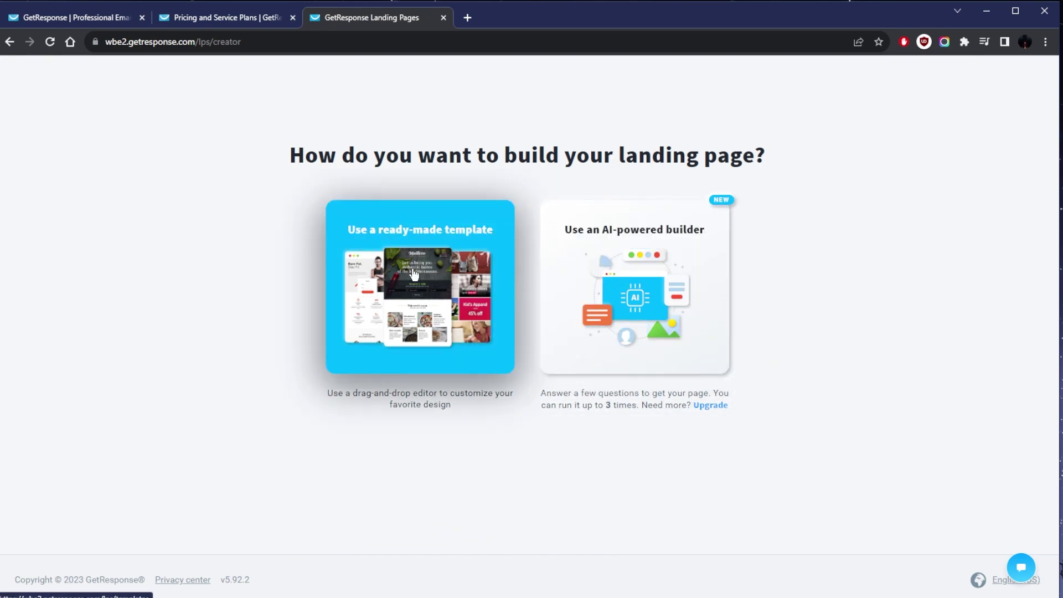
# Choose a ready-made template and preview Predesigned #097, the tennis page.
pyautogui.click(414, 273)
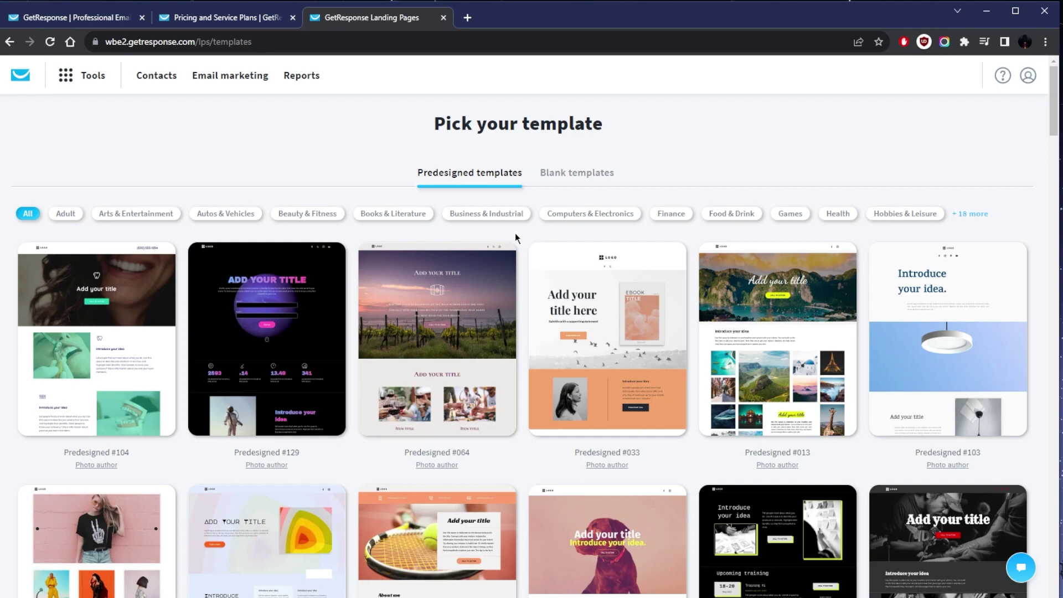
pyautogui.scroll(-3, 518, 248)
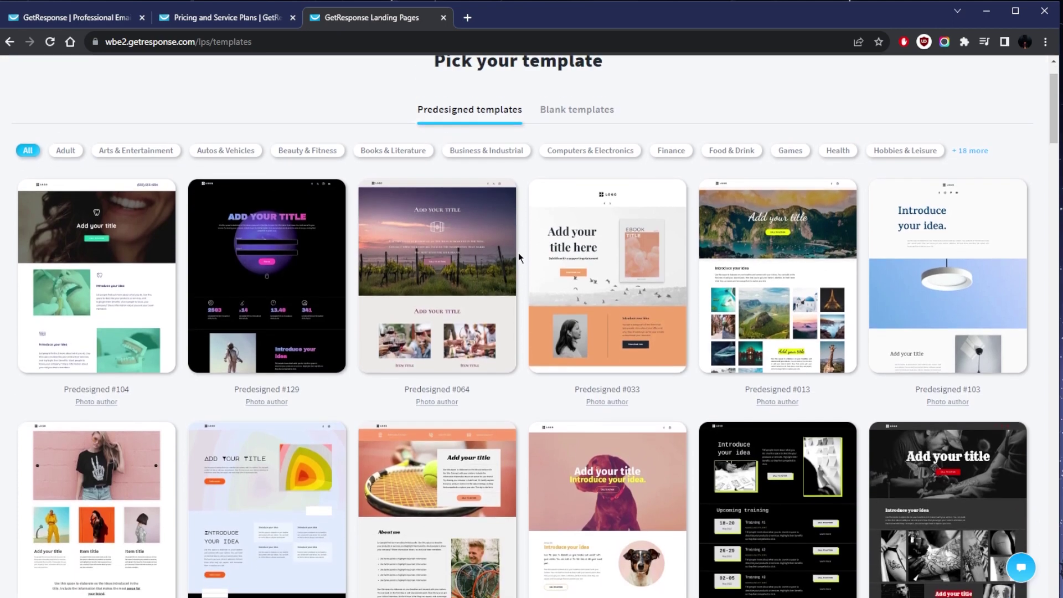
pyautogui.scroll(-5, 522, 256)
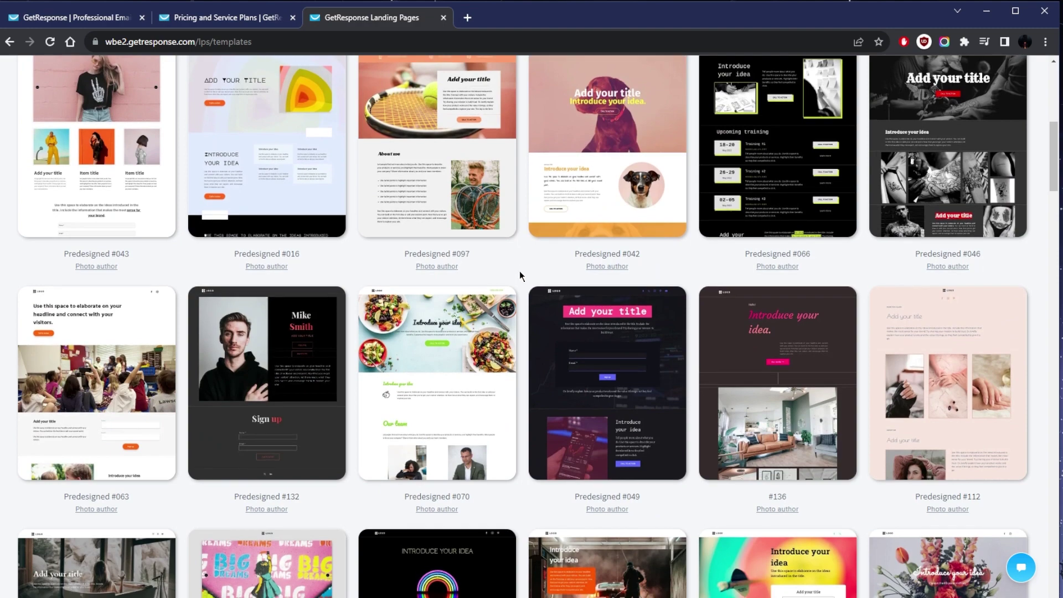
pyautogui.scroll(-5, 519, 274)
pyautogui.scroll(7, 519, 277)
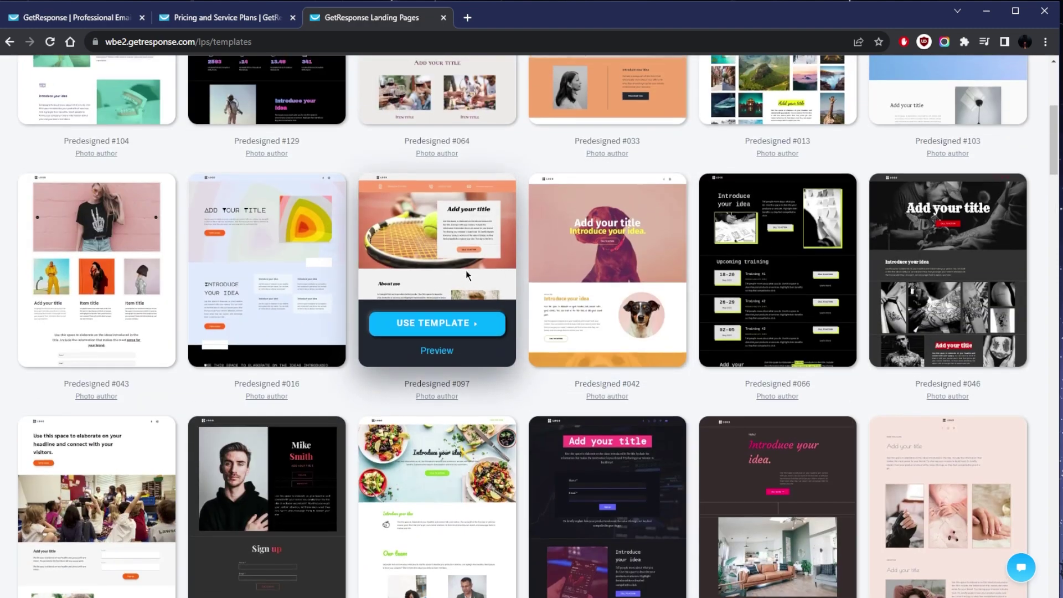
pyautogui.scroll(1, 467, 270)
pyautogui.click(437, 406)
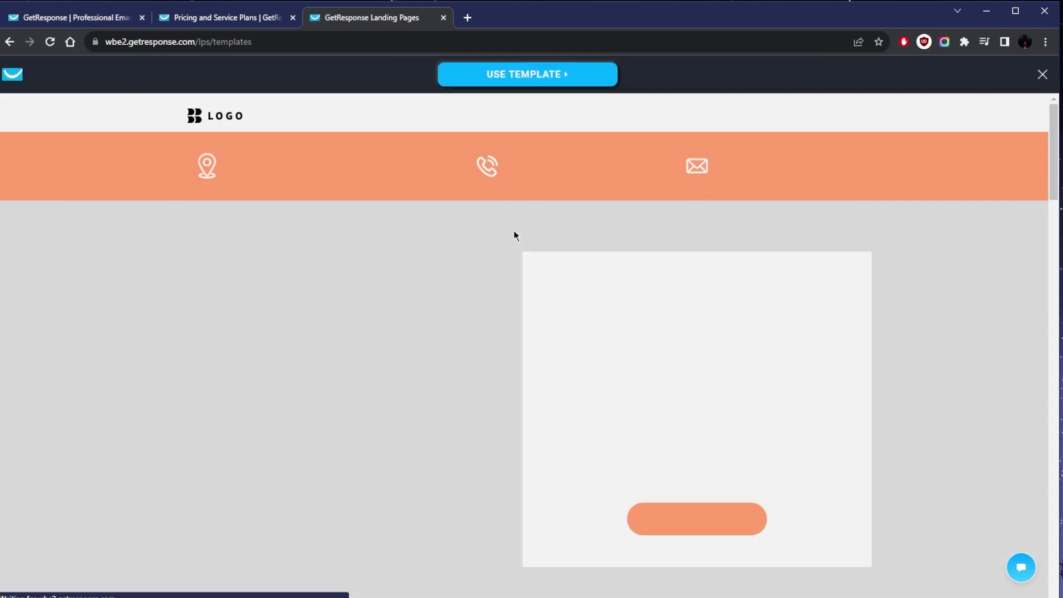
# Scroll the tennis template preview, go back, and choose the AI-powered builder instead.
pyautogui.scroll(-8, 540, 304)
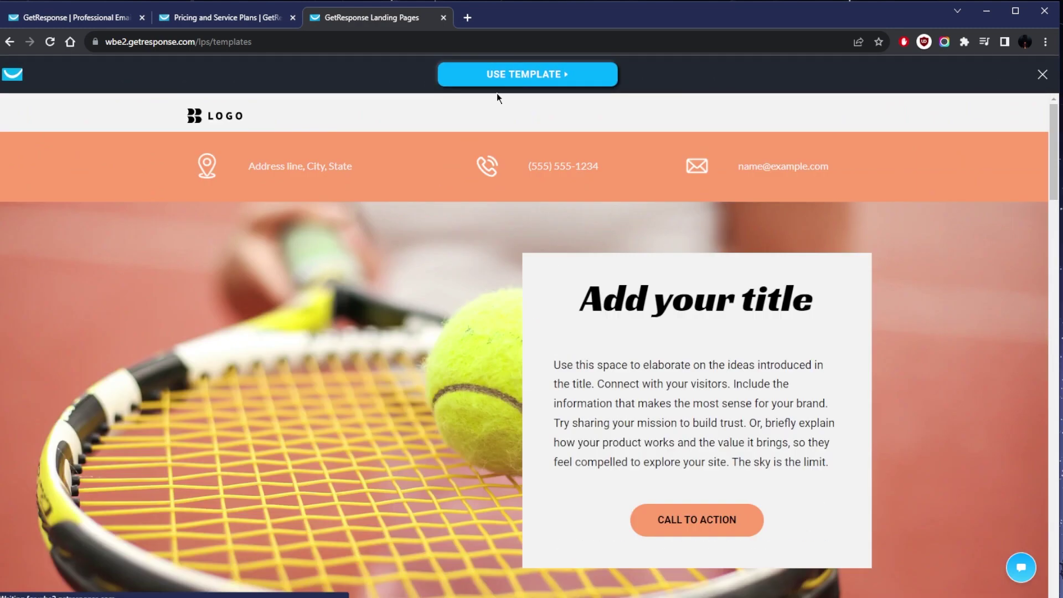
pyautogui.scroll(-10, 462, 233)
pyautogui.scroll(-2, 510, 281)
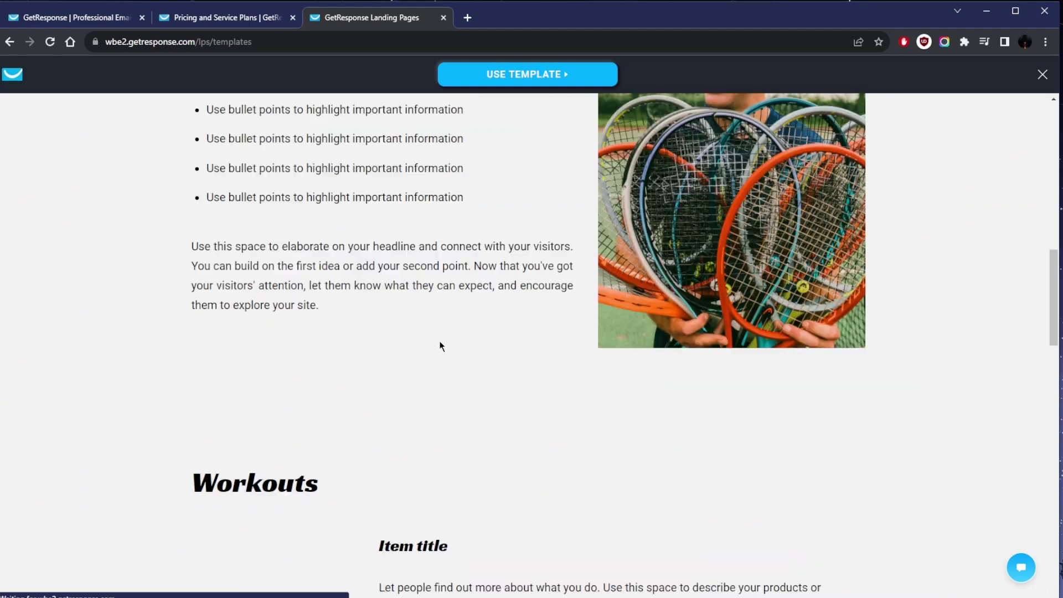
pyautogui.scroll(15, 466, 339)
pyautogui.scroll(-1, 249, 226)
pyautogui.scroll(1, 384, 210)
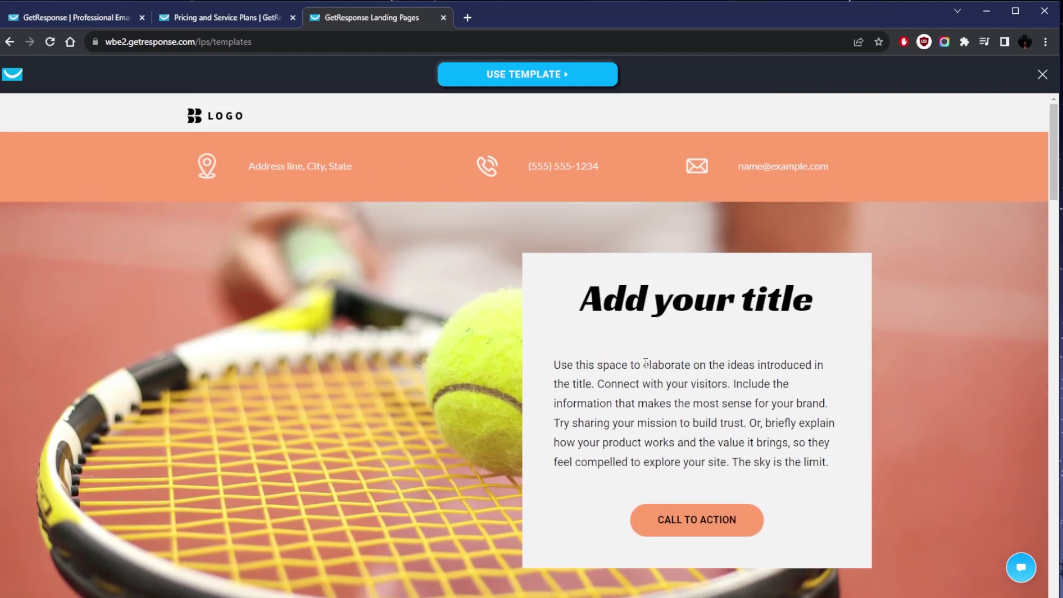
pyautogui.scroll(-10, 475, 321)
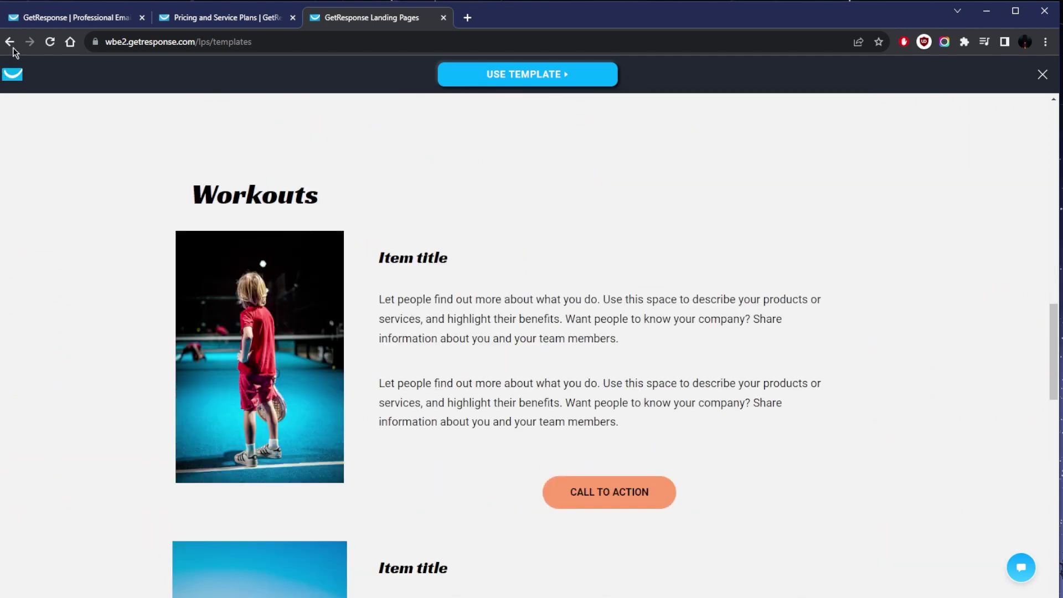
pyautogui.click(12, 46)
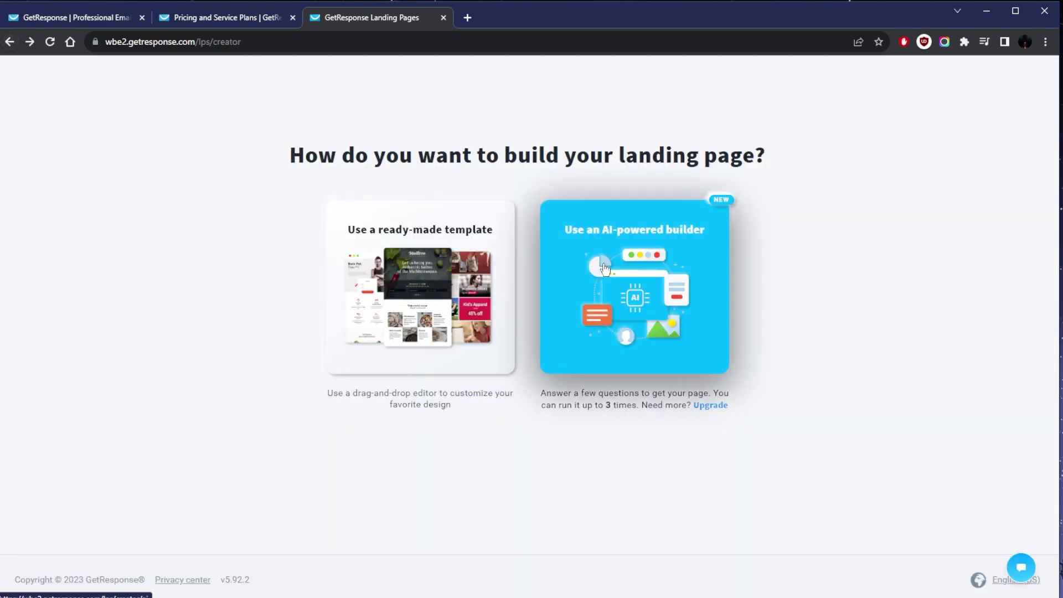
pyautogui.click(650, 270)
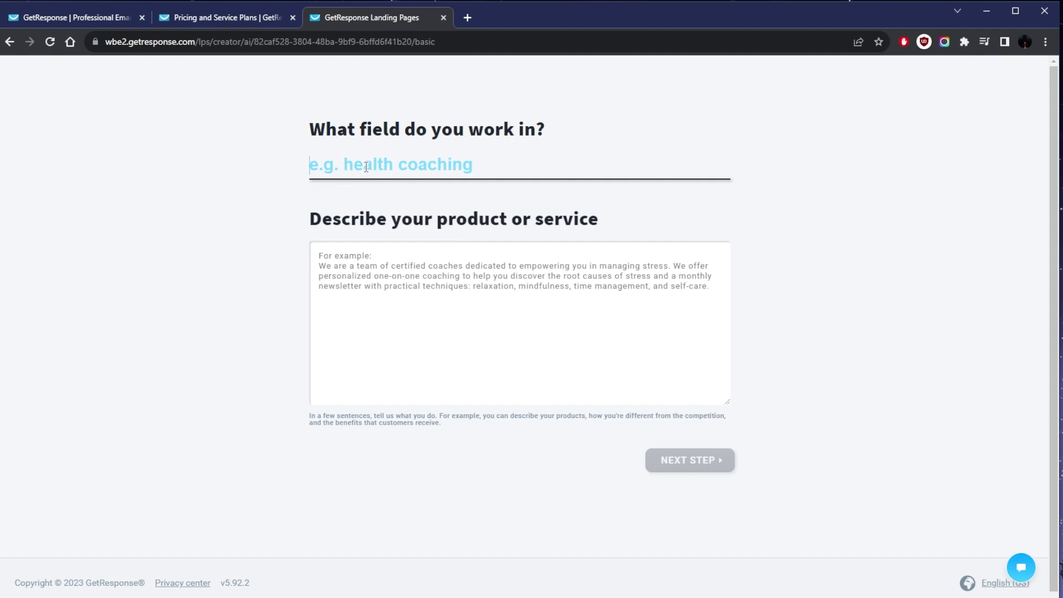
# Set the field to Other, describe 'my product is a powerfulll state of the art gaming keyboard', and continue.
pyautogui.write('other')
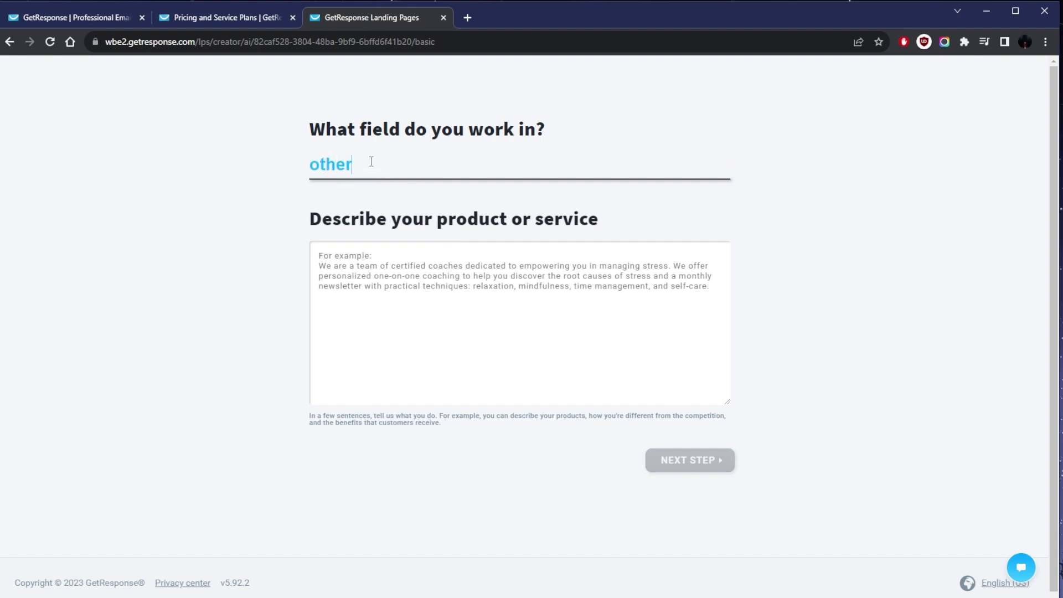
pyautogui.click(333, 210)
pyautogui.click(422, 314)
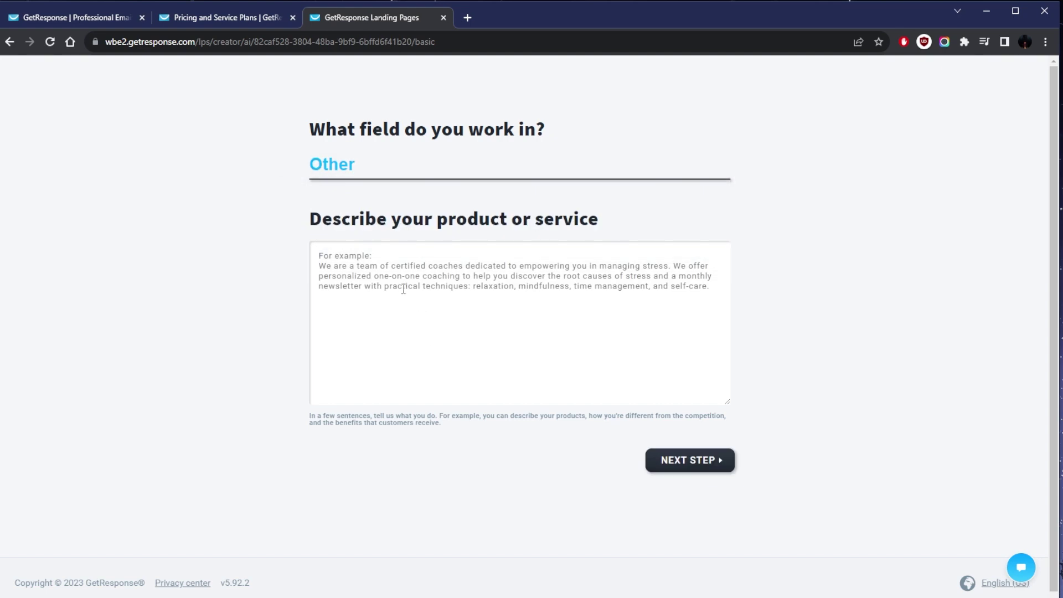
pyautogui.write('my pro')
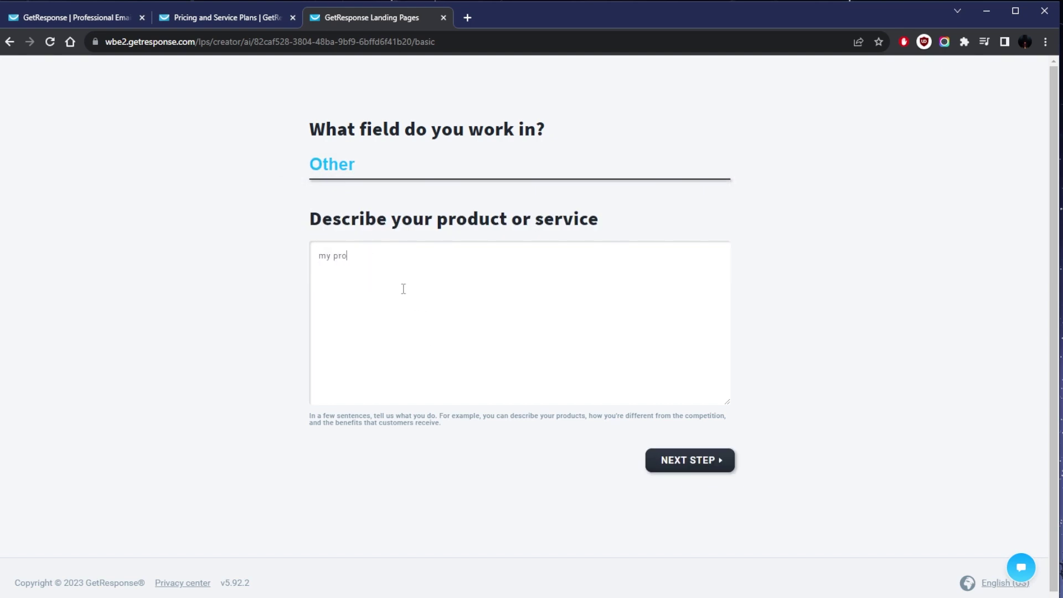
pyautogui.write('duct is a ')
pyautogui.write('powerfull')
pyautogui.write('l ')
pyautogui.write('state of the art')
pyautogui.write(' gaming key')
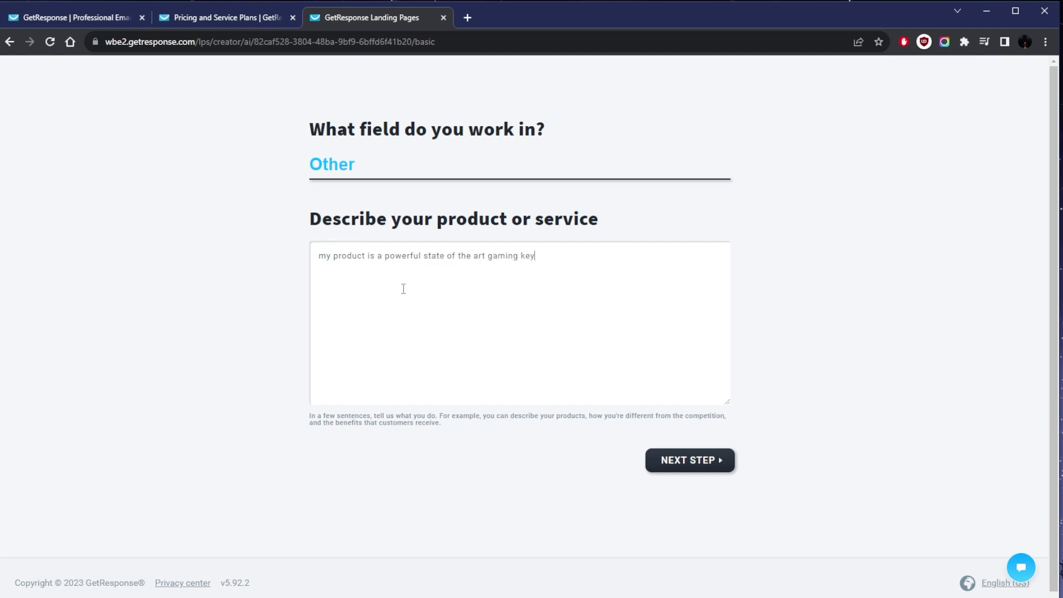
pyautogui.write('board')
pyautogui.click(699, 465)
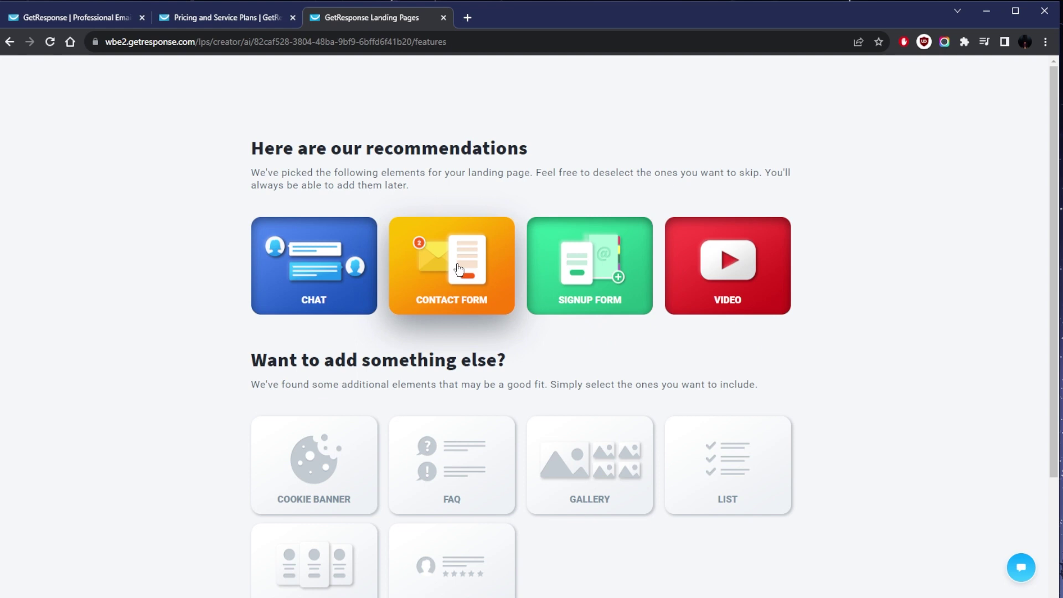
pyautogui.click(487, 286)
# Add Gallery and List to the recommended page elements.
pyautogui.scroll(-3, 518, 306)
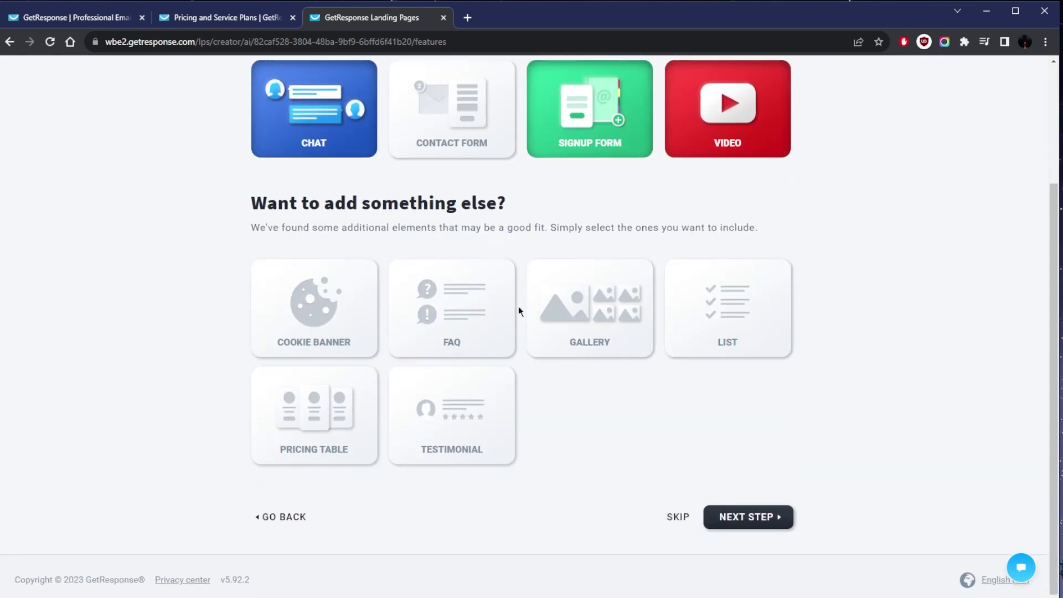
pyautogui.click(578, 313)
pyautogui.click(694, 327)
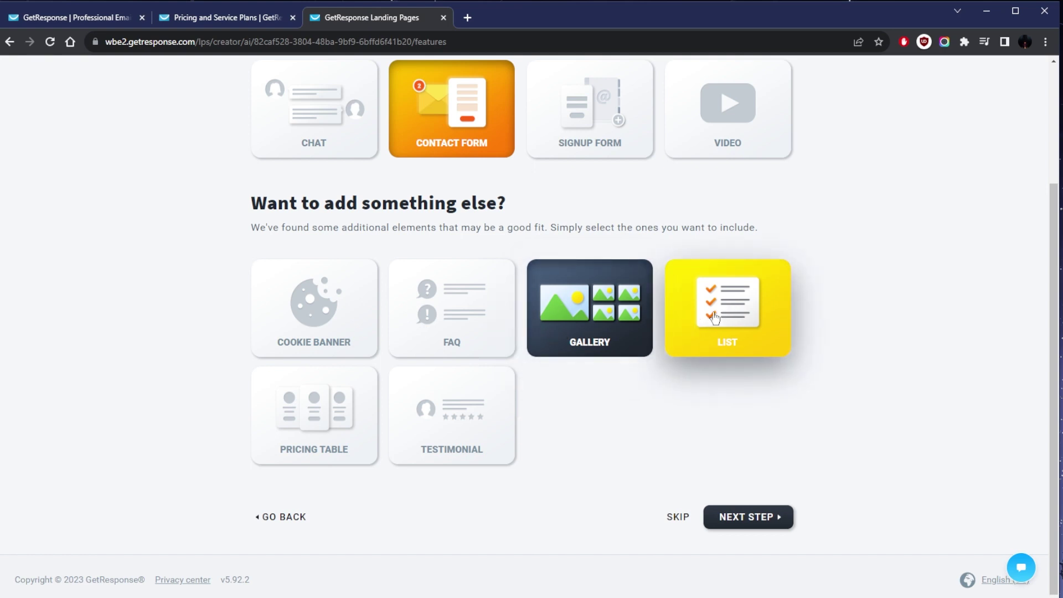
pyautogui.click(756, 520)
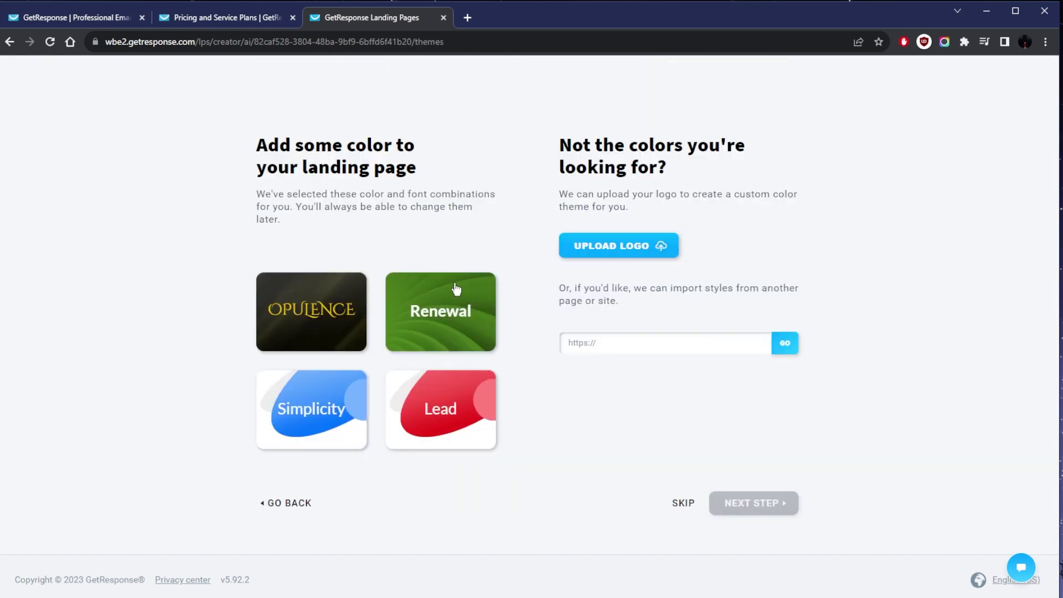
# Pick the Opulence colour theme and skip company details to generate designs.
pyautogui.click(327, 325)
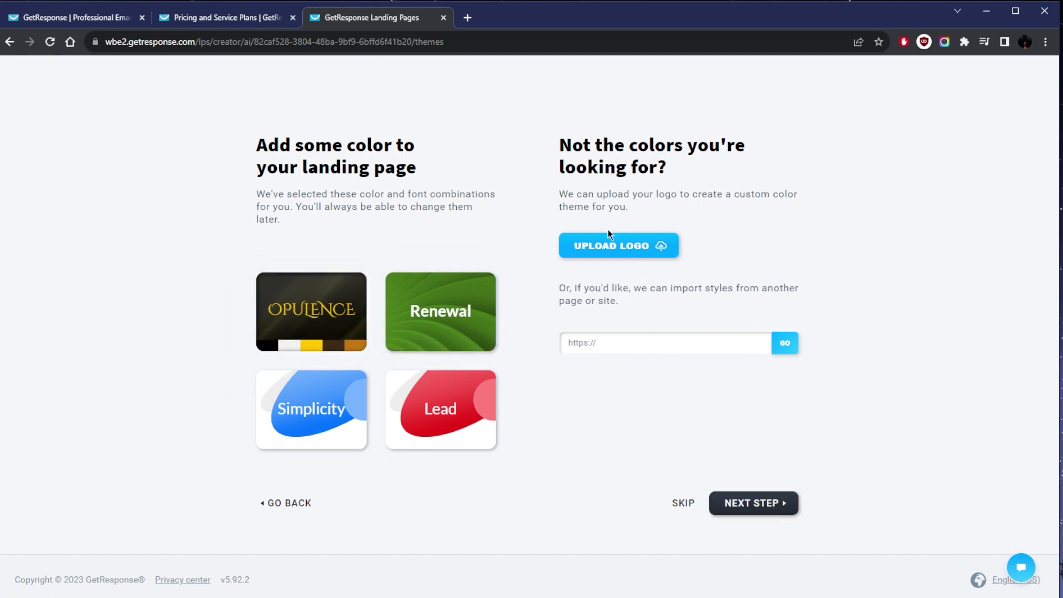
pyautogui.click(745, 503)
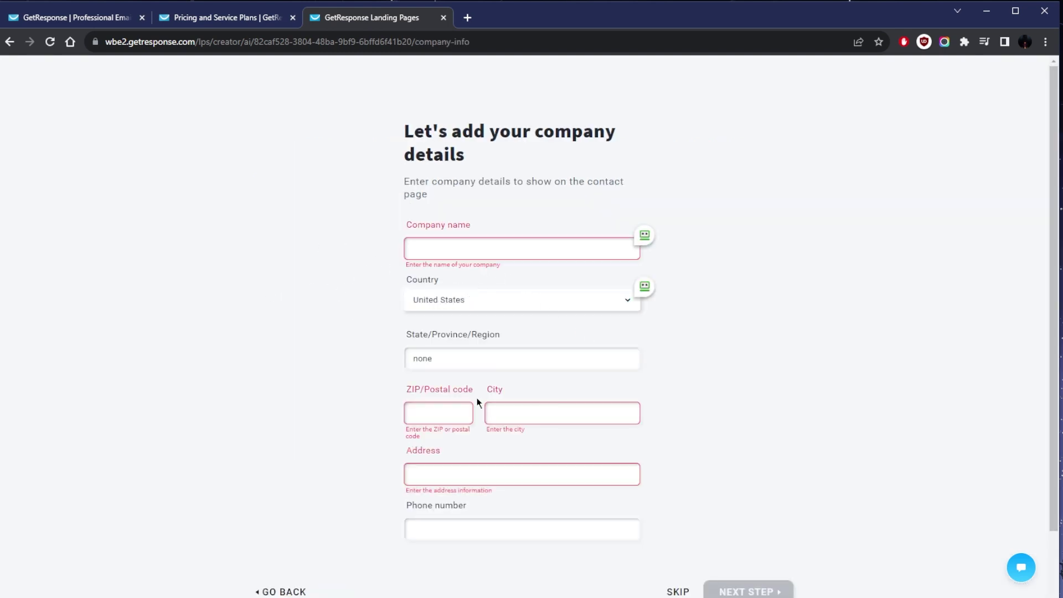
pyautogui.click(678, 591)
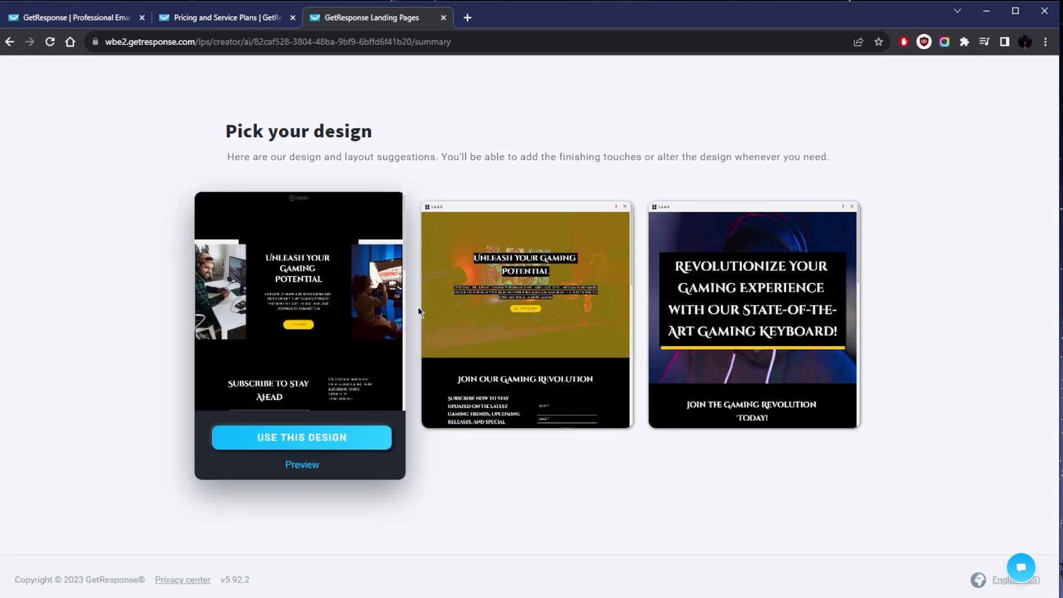
pyautogui.moveTo(614, 362)
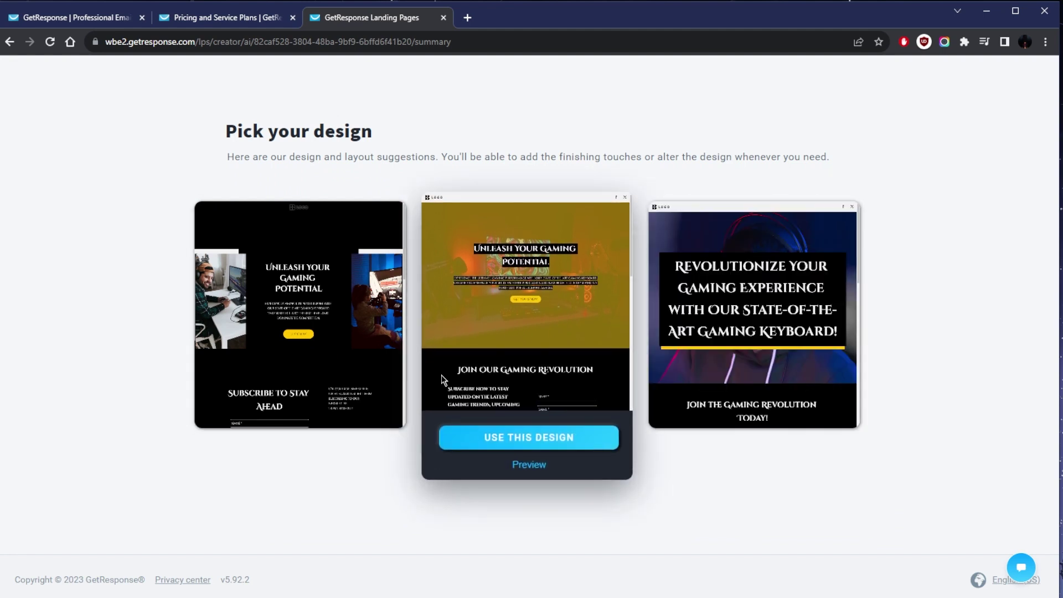
pyautogui.moveTo(680, 334)
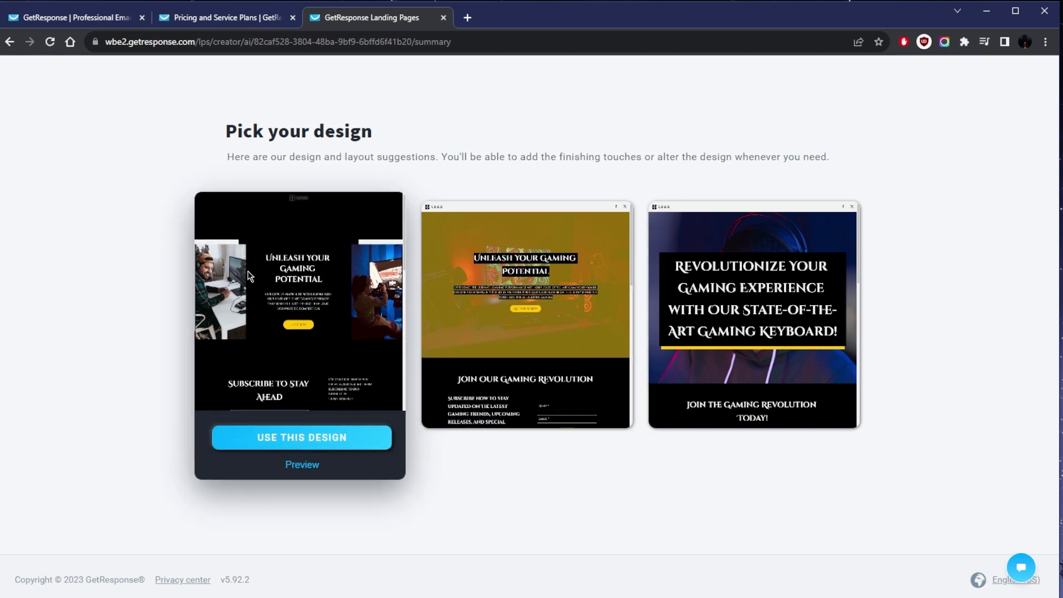
pyautogui.moveTo(537, 302)
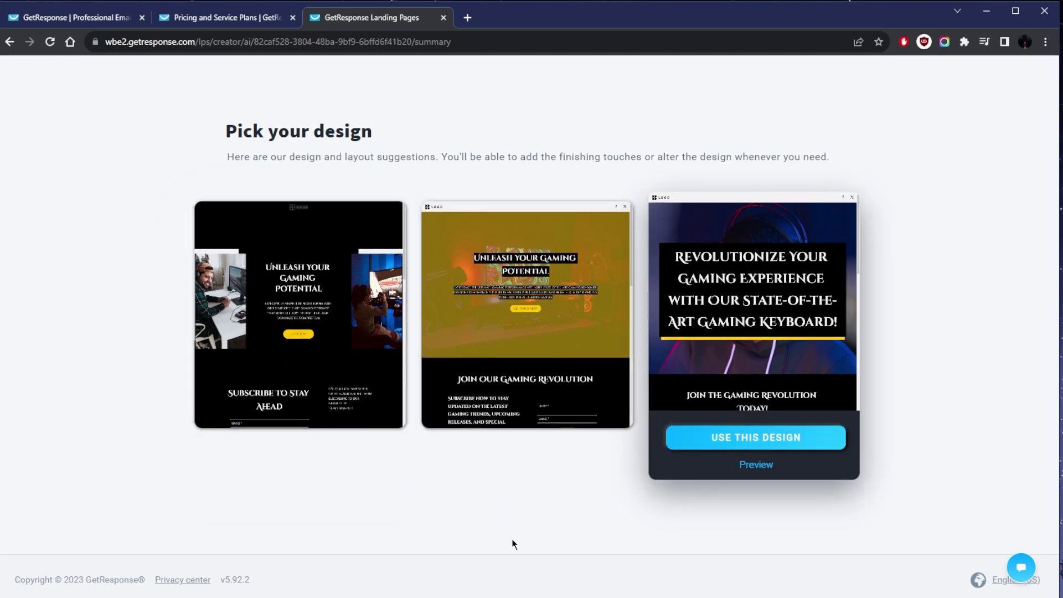
pyautogui.moveTo(339, 292)
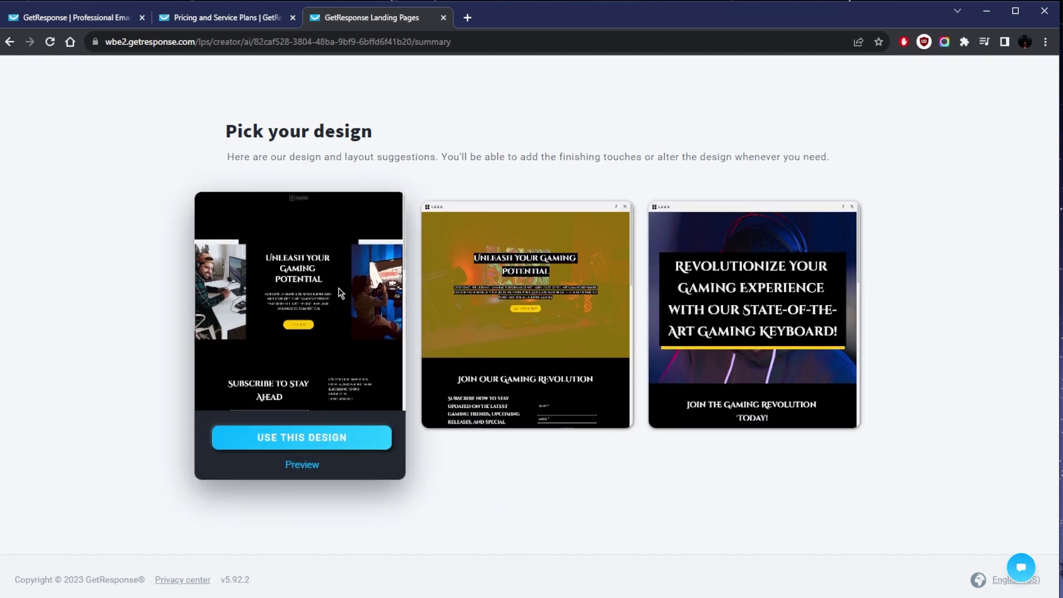
pyautogui.click(297, 441)
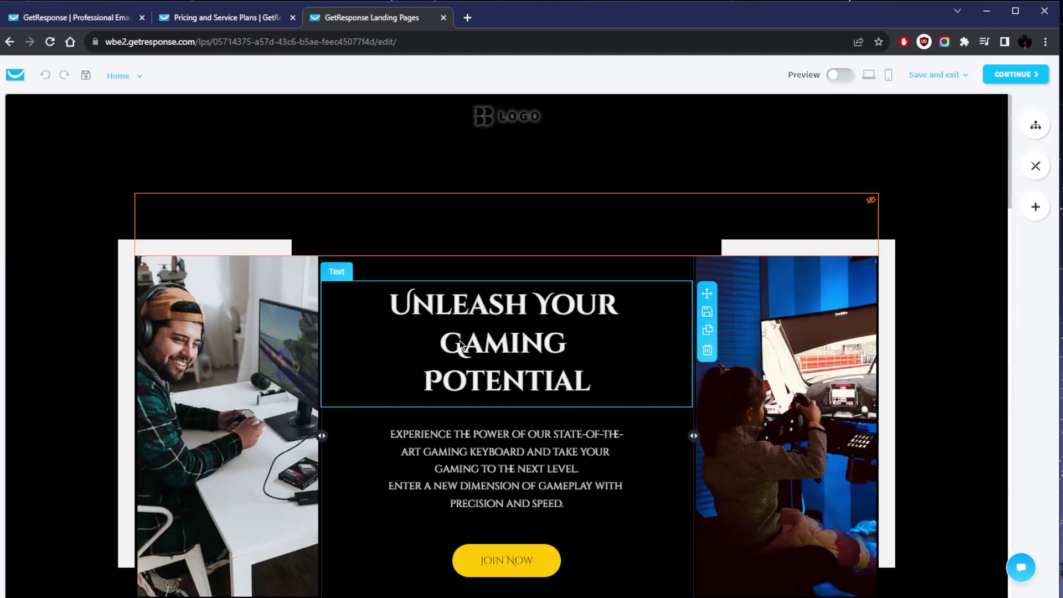
# Try moving the headline into the paragraph's column, then undo the move.
pyautogui.moveTo(707, 233); pyautogui.dragTo(686, 354)
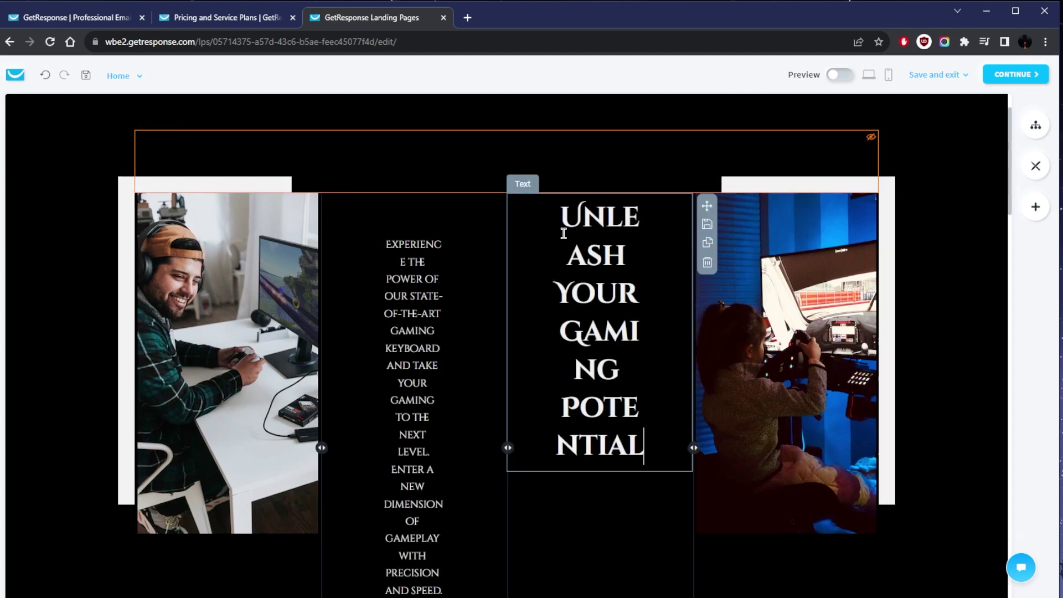
pyautogui.hotkey('ctrl', 'z')
pyautogui.scroll(-3, 518, 254)
pyautogui.scroll(2, 510, 300)
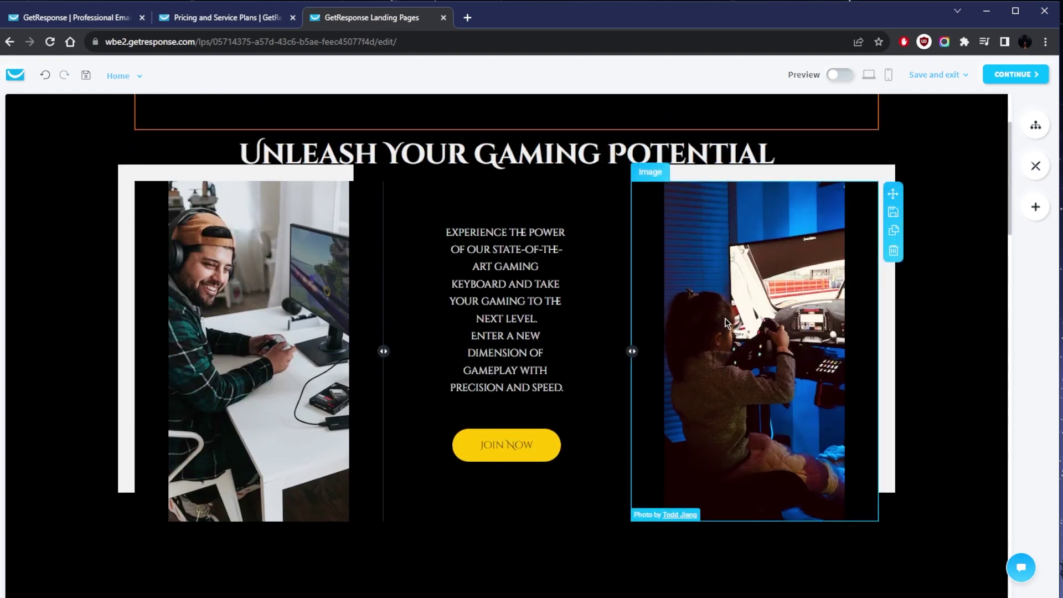
# Inspect the right-hand gaming image's settings, then close them.
pyautogui.click(659, 272)
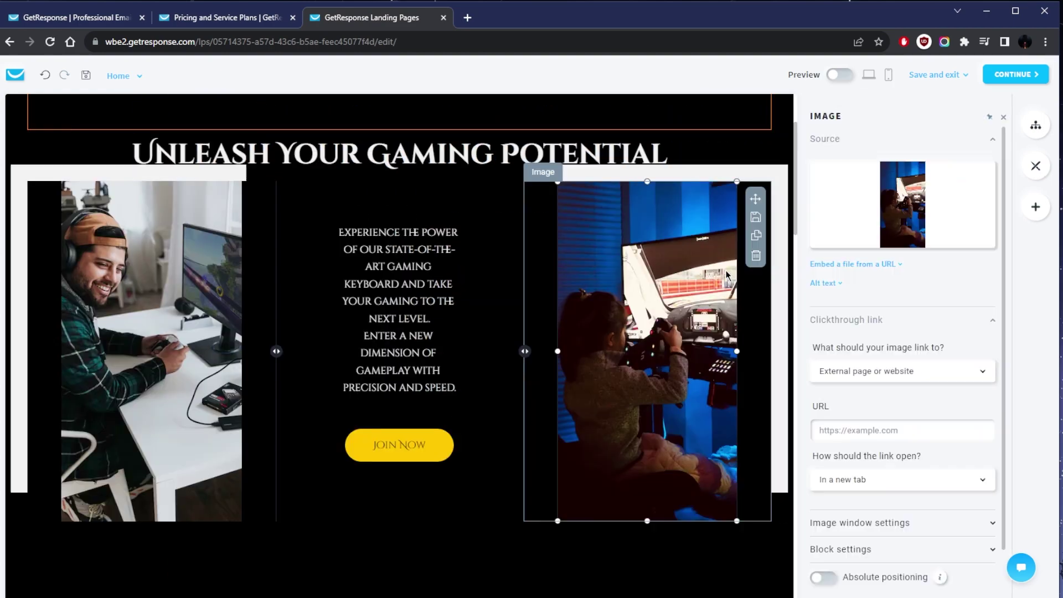
pyautogui.scroll(-1, 905, 246)
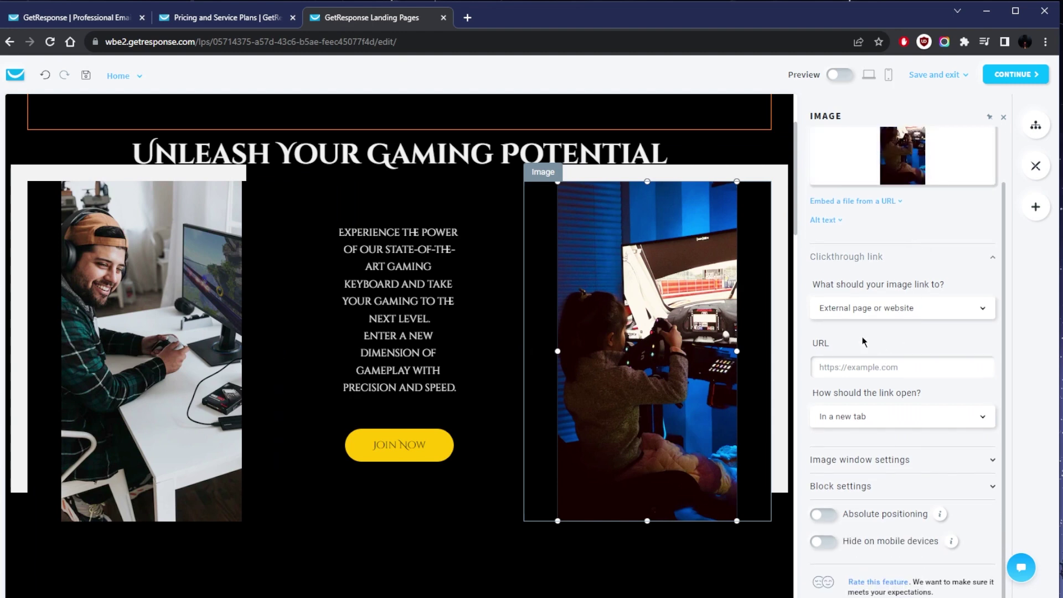
pyautogui.scroll(1, 862, 342)
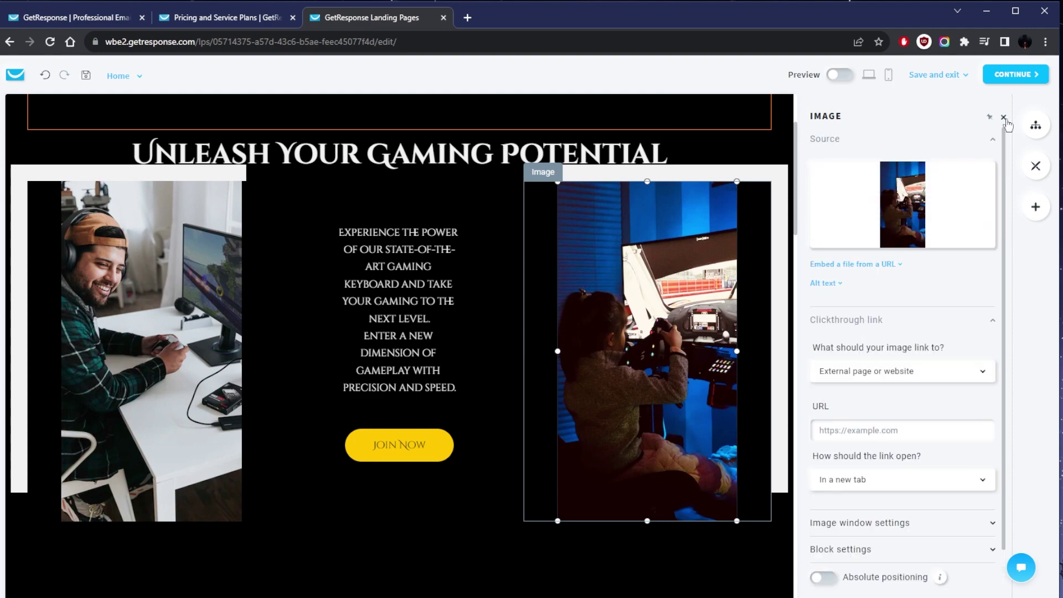
pyautogui.click(1003, 117)
pyautogui.scroll(-20, 610, 311)
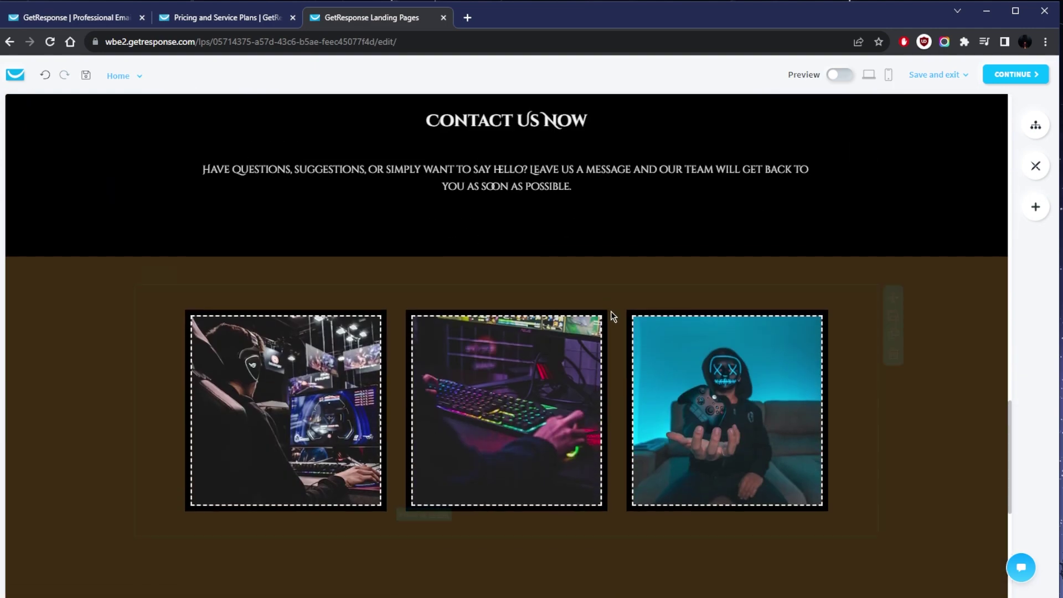
pyautogui.scroll(12, 610, 311)
pyautogui.scroll(-2, 334, 360)
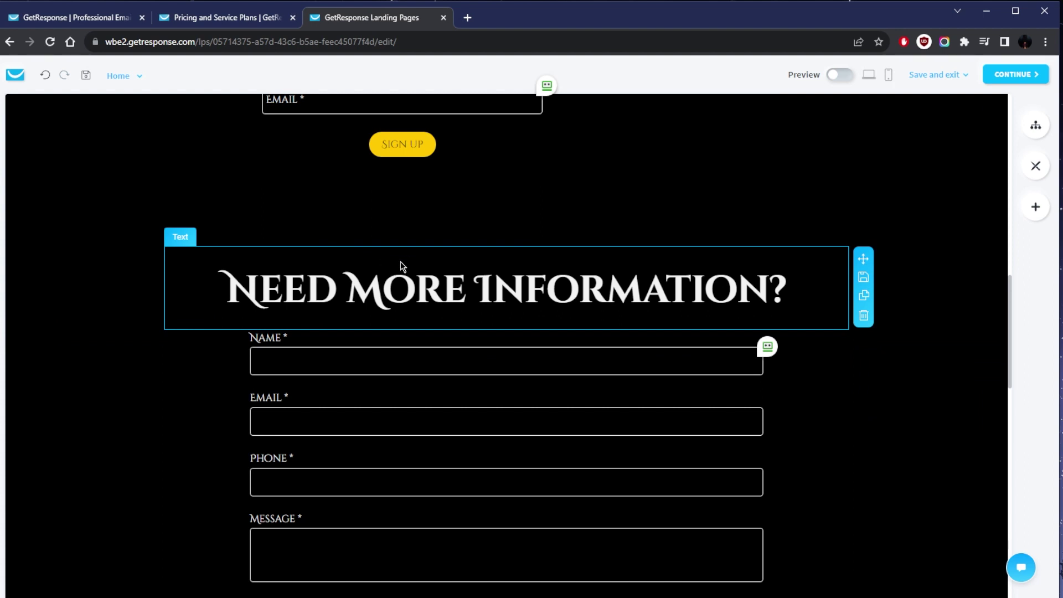
# Rename the 'Need More Information?' heading to 'FOR MORE INFO'.
pyautogui.tripleClick(465, 288)
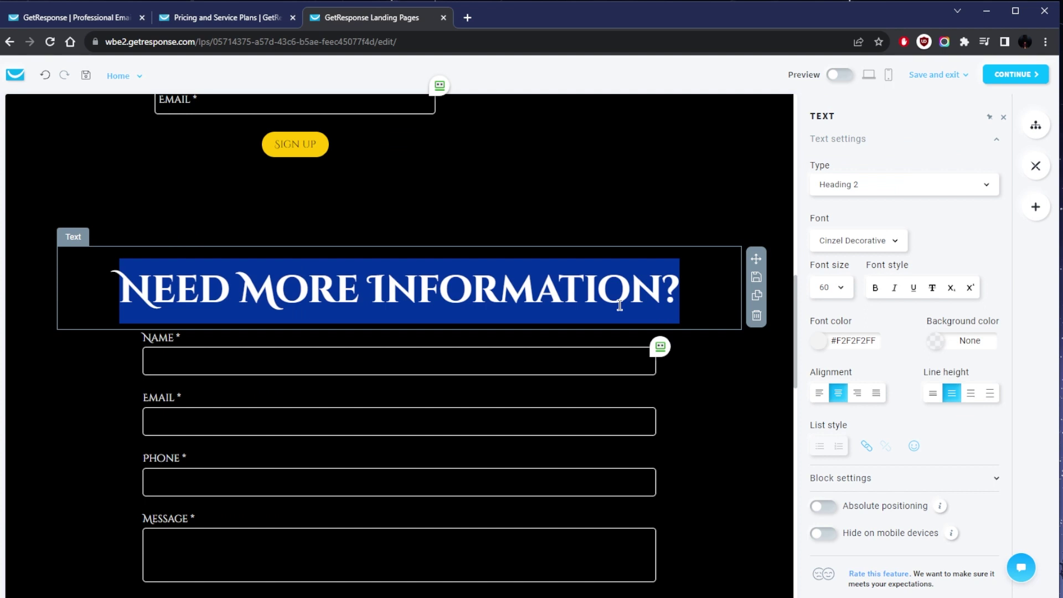
pyautogui.write('FOR MORE INFO')
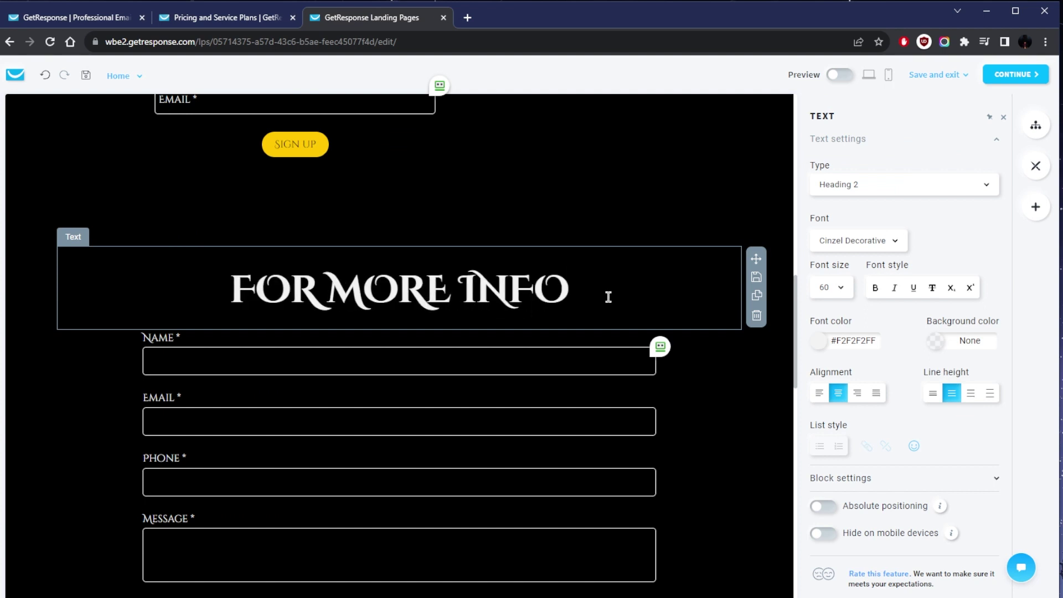
pyautogui.click(540, 209)
pyautogui.scroll(-2, 429, 315)
pyautogui.scroll(-2, 332, 265)
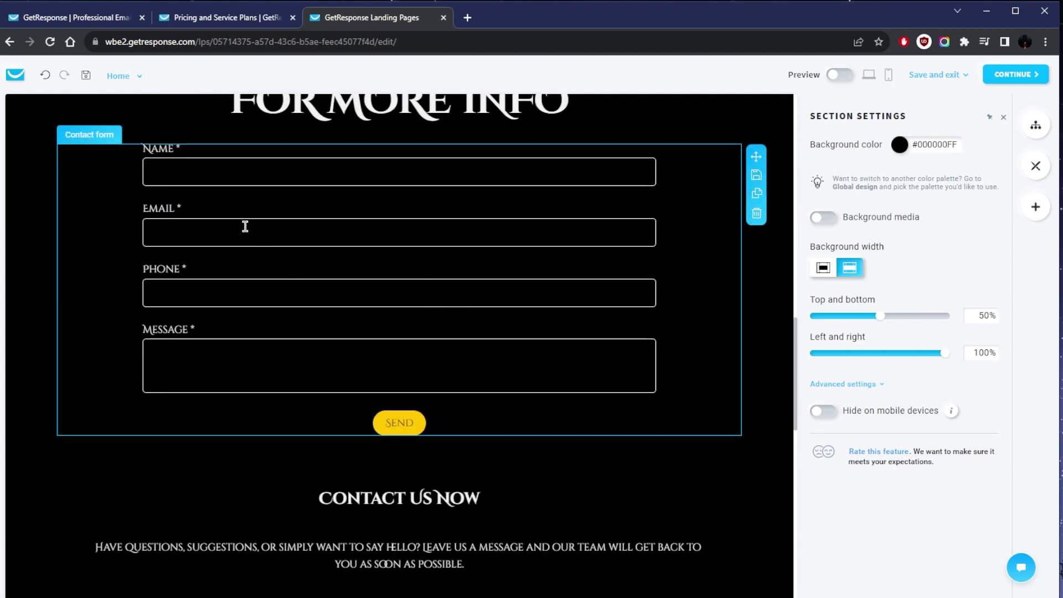
pyautogui.scroll(10, 317, 320)
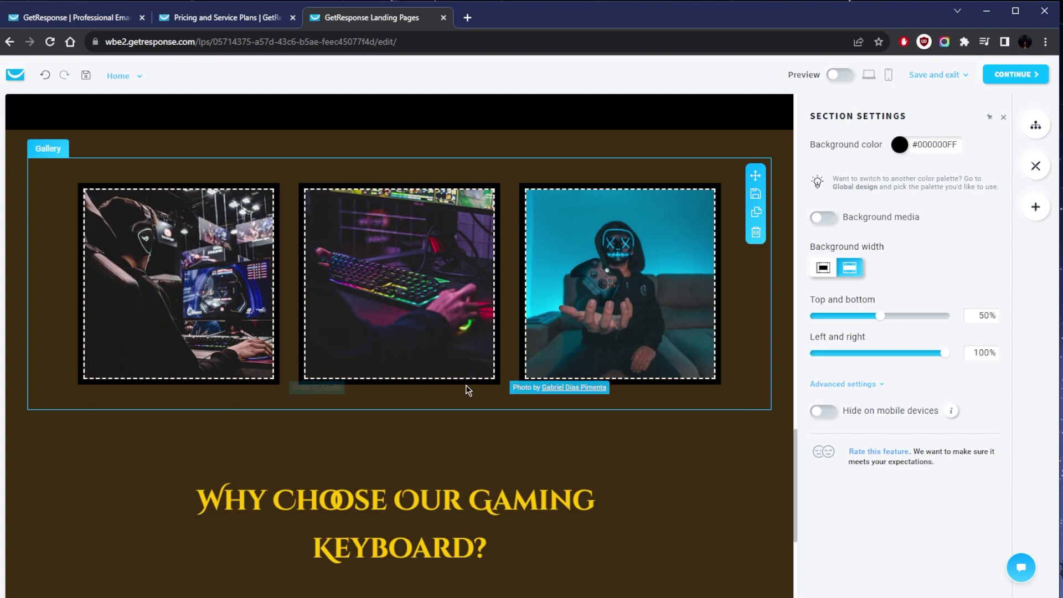
pyautogui.scroll(-10, 443, 382)
pyautogui.scroll(15, 457, 380)
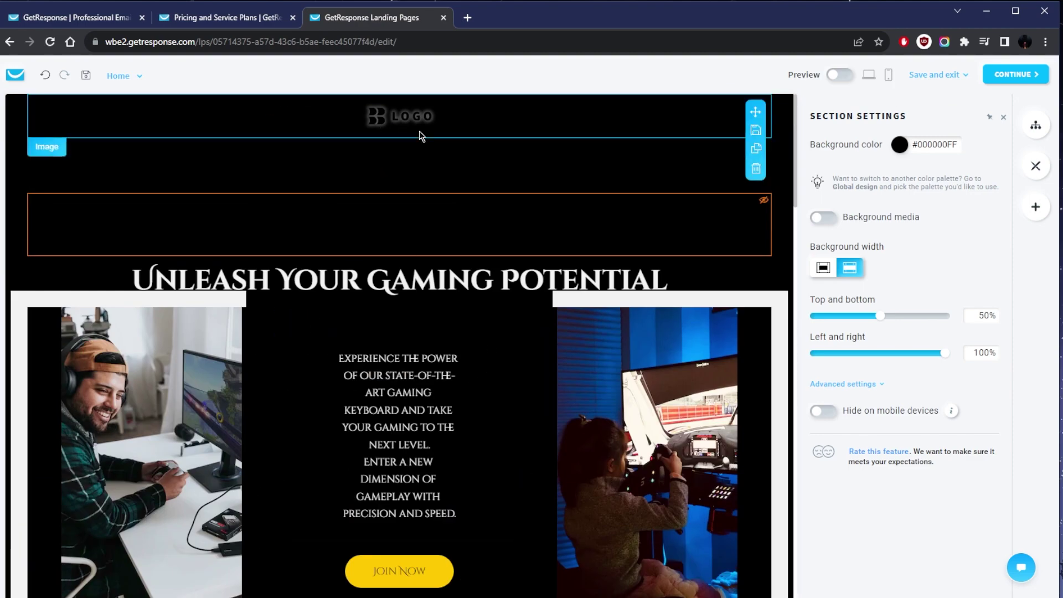
# Select the empty spacer above the headline and review the page.
pyautogui.click(399, 252)
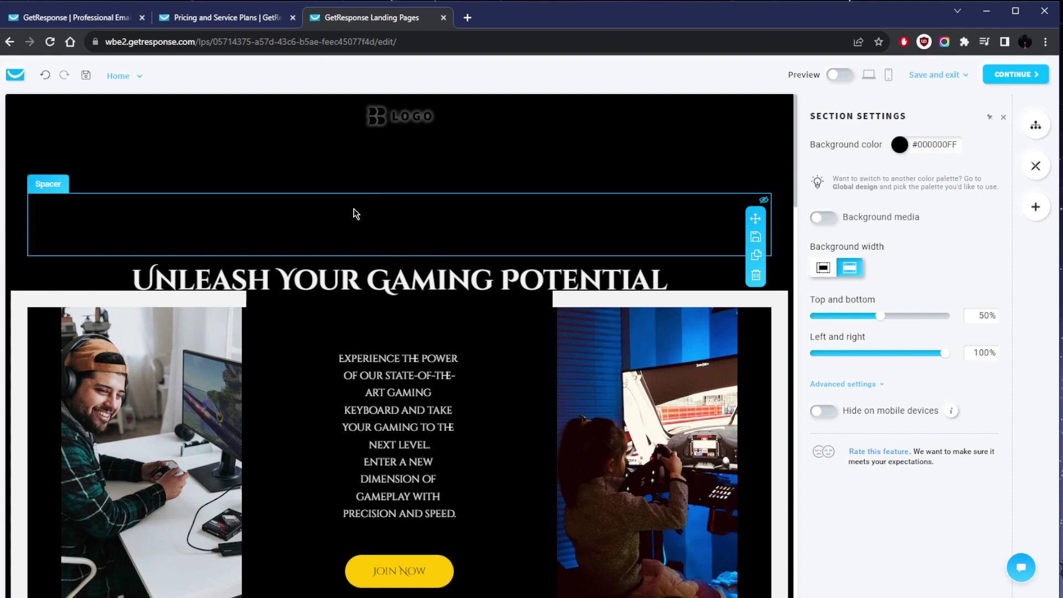
pyautogui.scroll(-10, 354, 210)
pyautogui.scroll(6, 389, 290)
pyautogui.scroll(3, 401, 295)
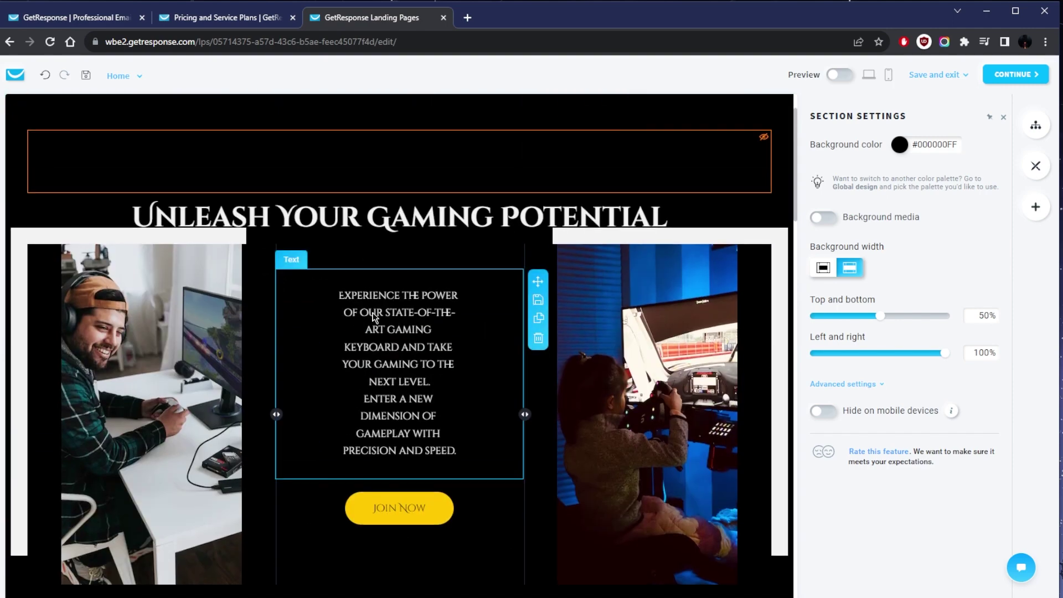
pyautogui.scroll(-10, 412, 299)
pyautogui.scroll(-3, 430, 310)
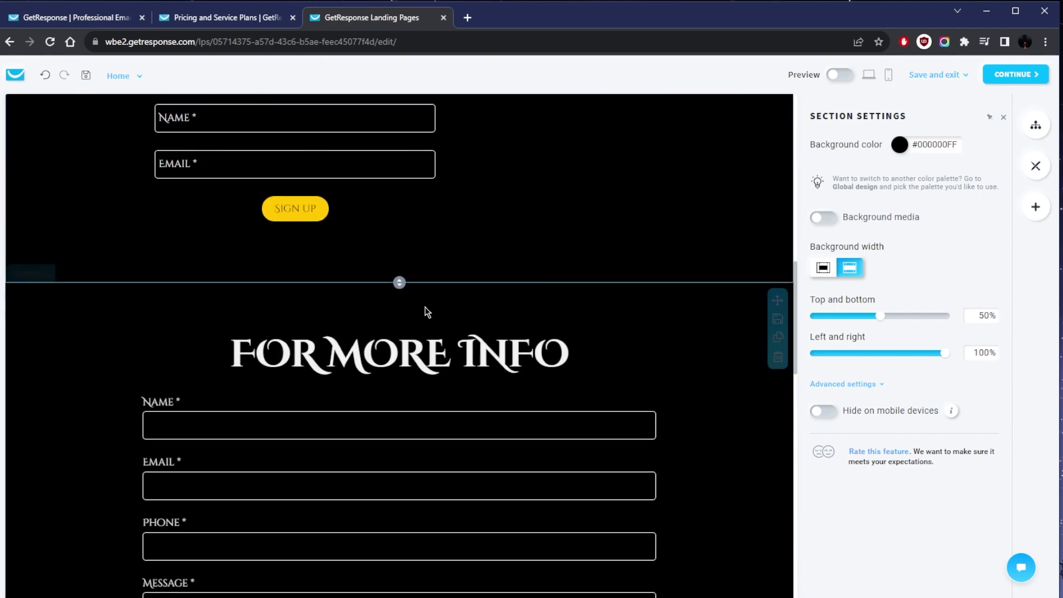
pyautogui.scroll(4, 462, 309)
pyautogui.scroll(-10, 589, 235)
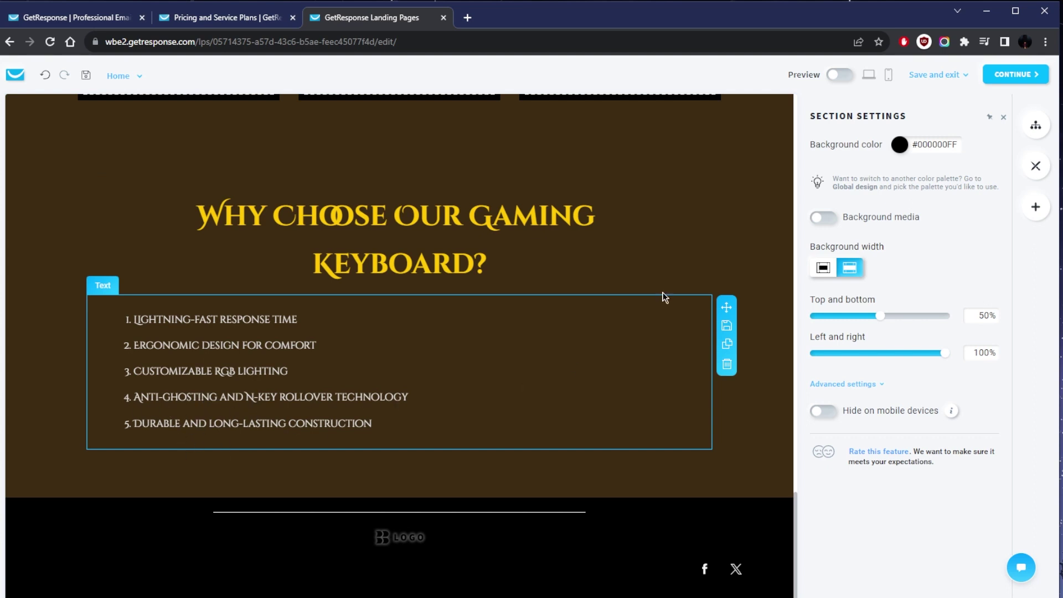
# Turn on Preview in mobile view and scroll through the page in the phone mockup.
pyautogui.click(839, 75)
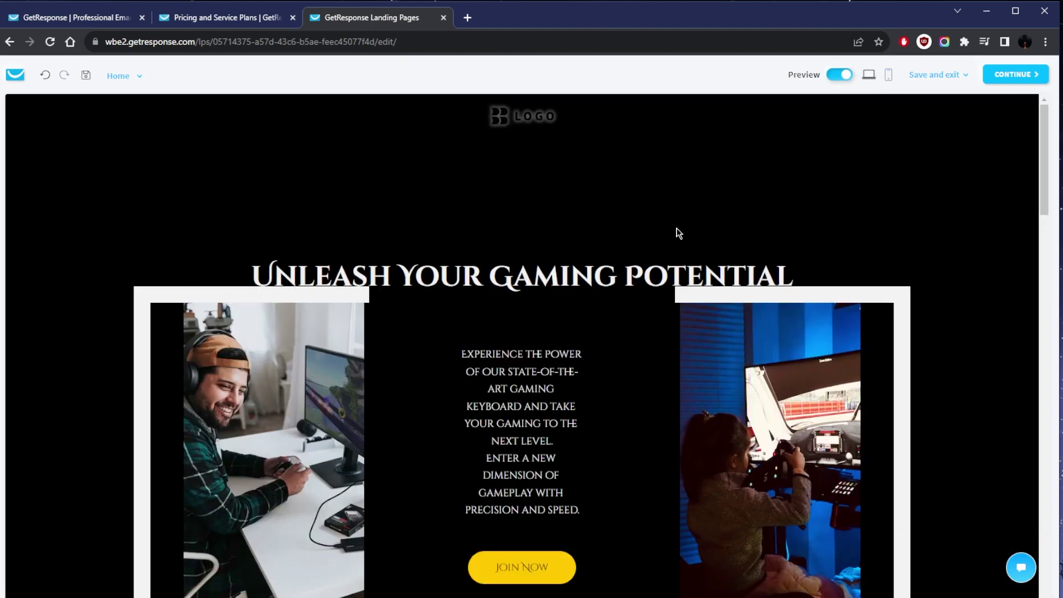
pyautogui.click(889, 75)
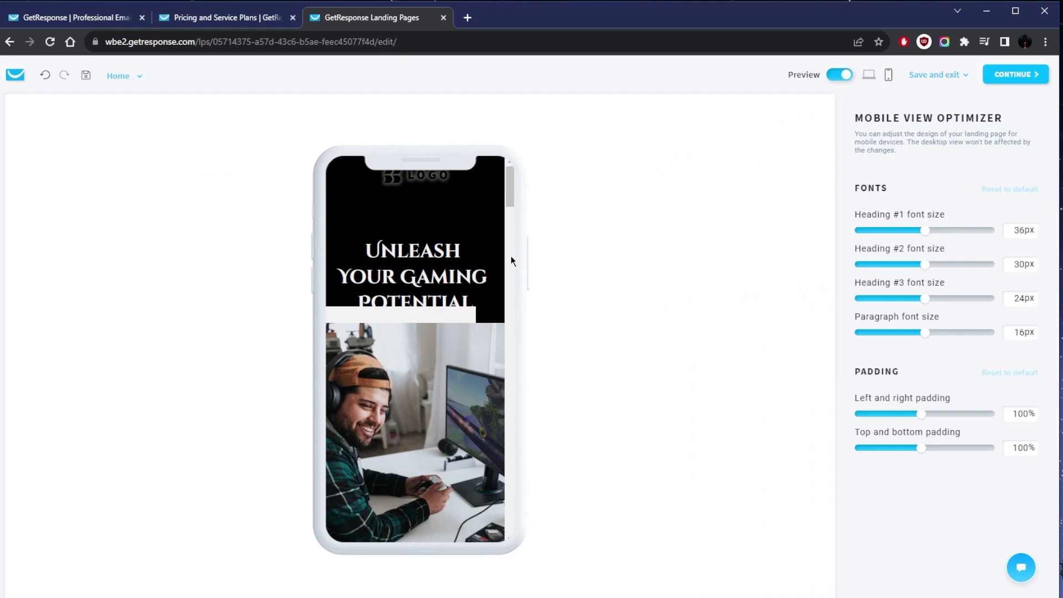
pyautogui.scroll(-3, 408, 250)
pyautogui.scroll(3, 400, 275)
pyautogui.scroll(-5, 421, 310)
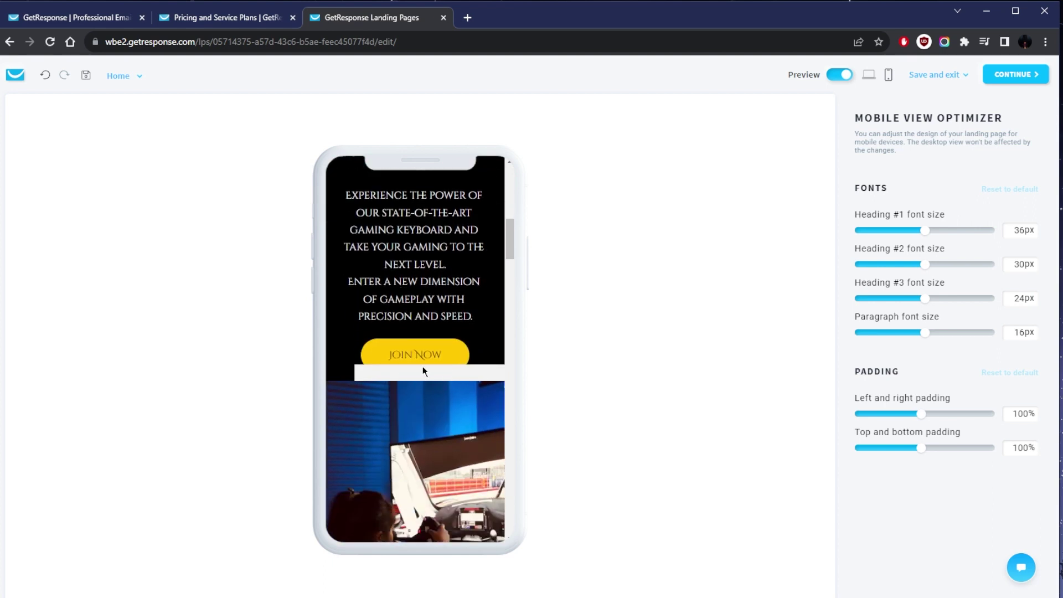
pyautogui.scroll(-10, 423, 366)
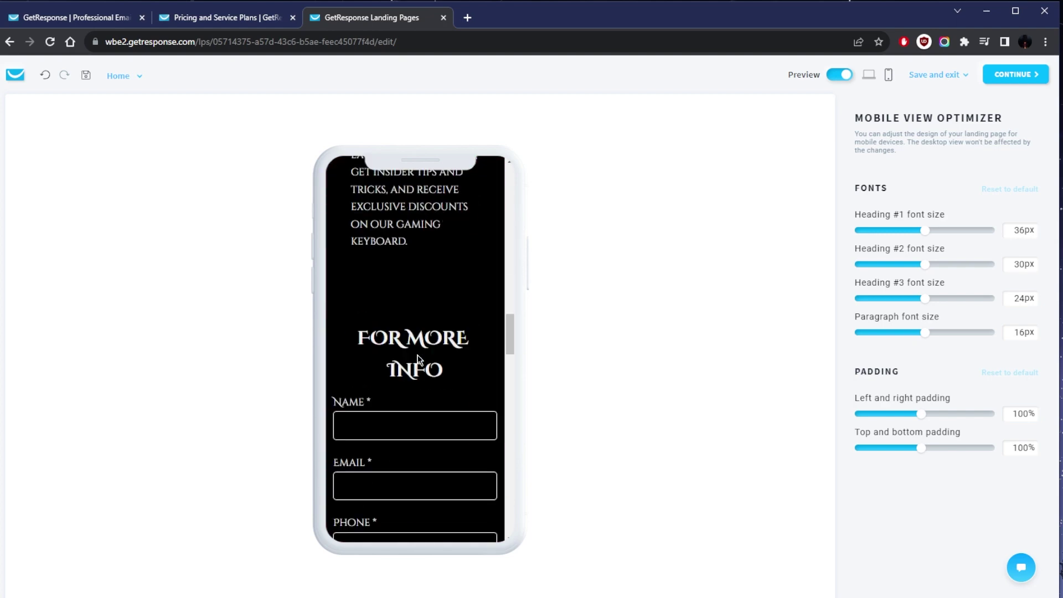
pyautogui.scroll(-15, 419, 359)
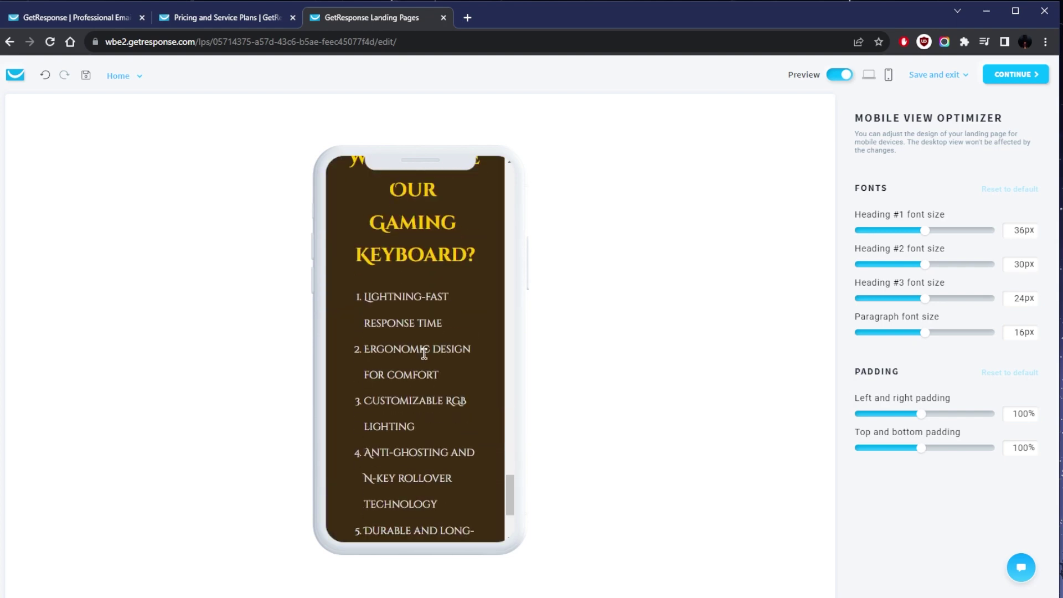
pyautogui.scroll(-5, 424, 353)
pyautogui.scroll(15, 425, 352)
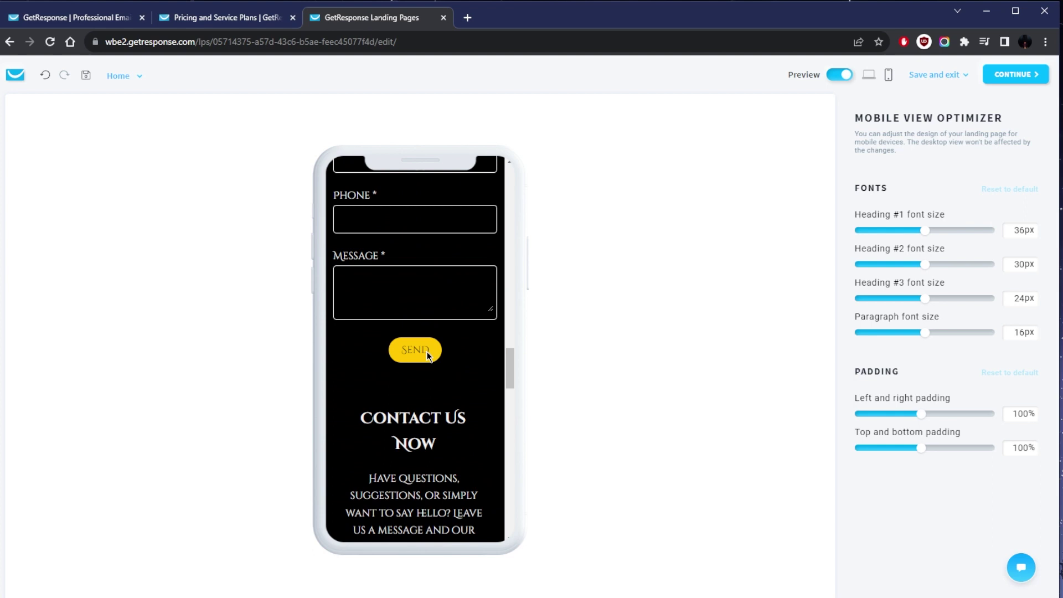
pyautogui.scroll(15, 426, 351)
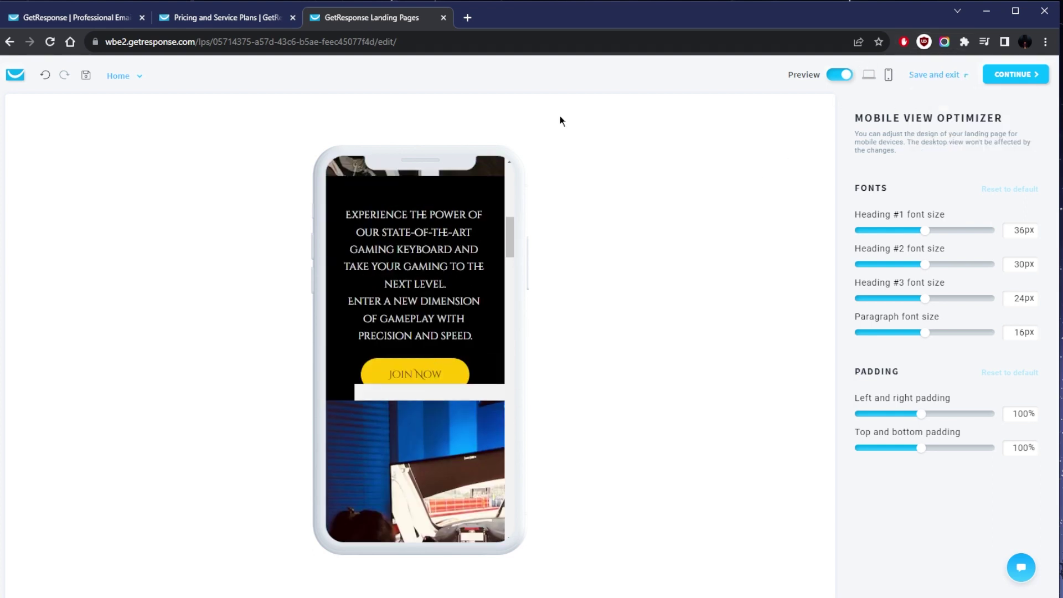
# Turn Preview off to return to the page editor.
pyautogui.click(839, 74)
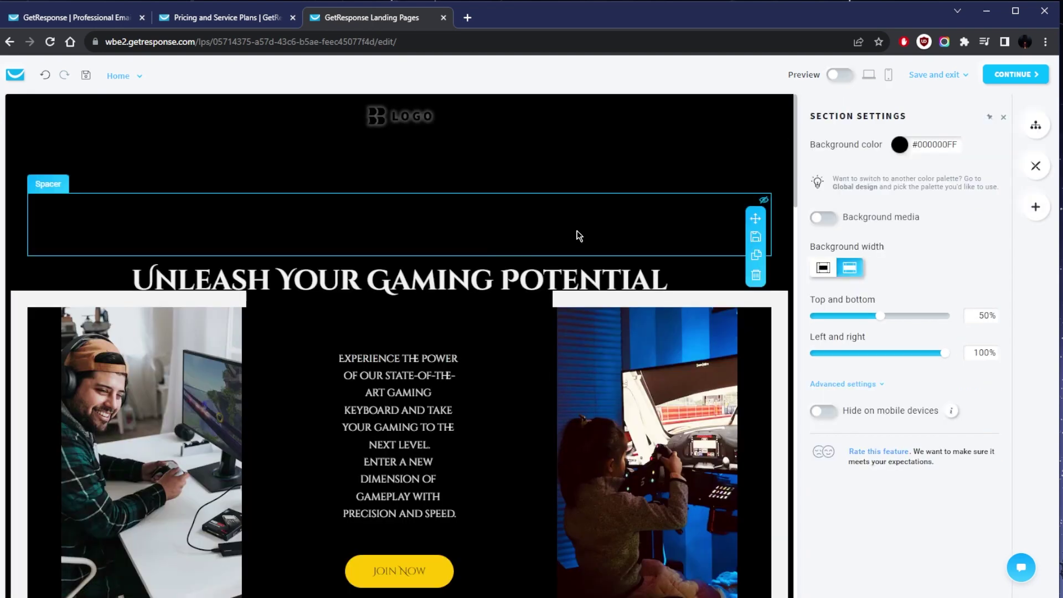
pyautogui.scroll(-4, 573, 243)
pyautogui.scroll(2, 564, 251)
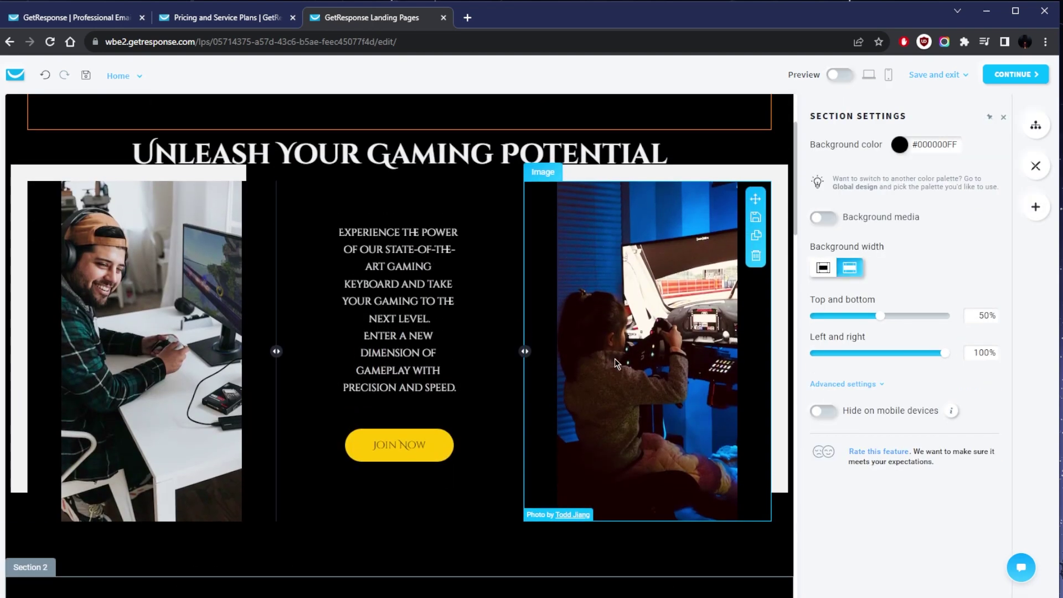
pyautogui.scroll(-5, 616, 363)
pyautogui.scroll(6, 687, 221)
# Open the settings panel of the right-hand racing-simulator image.
pyautogui.click(684, 238)
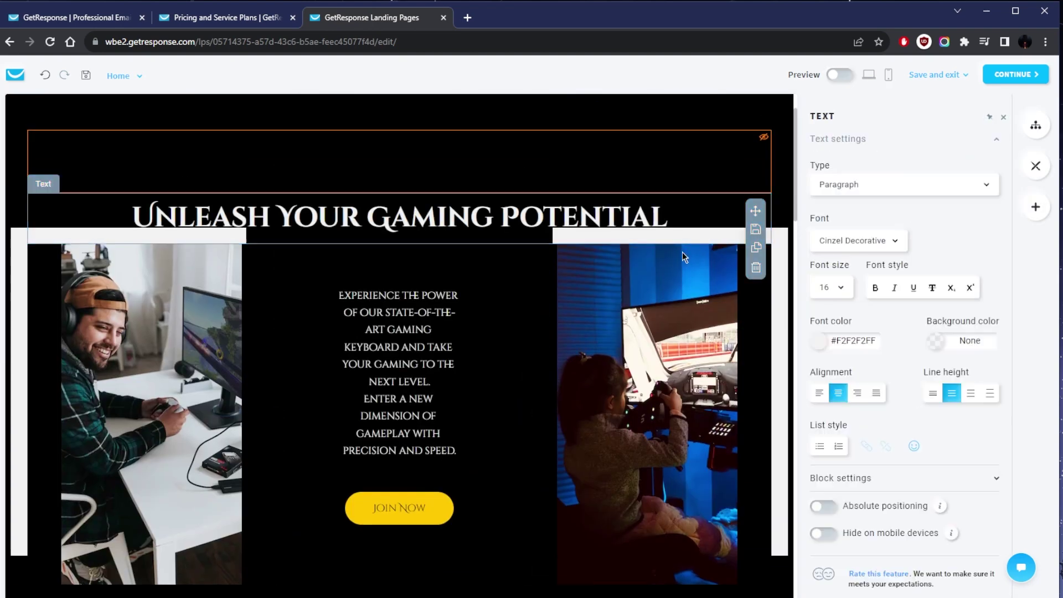
pyautogui.click(776, 337)
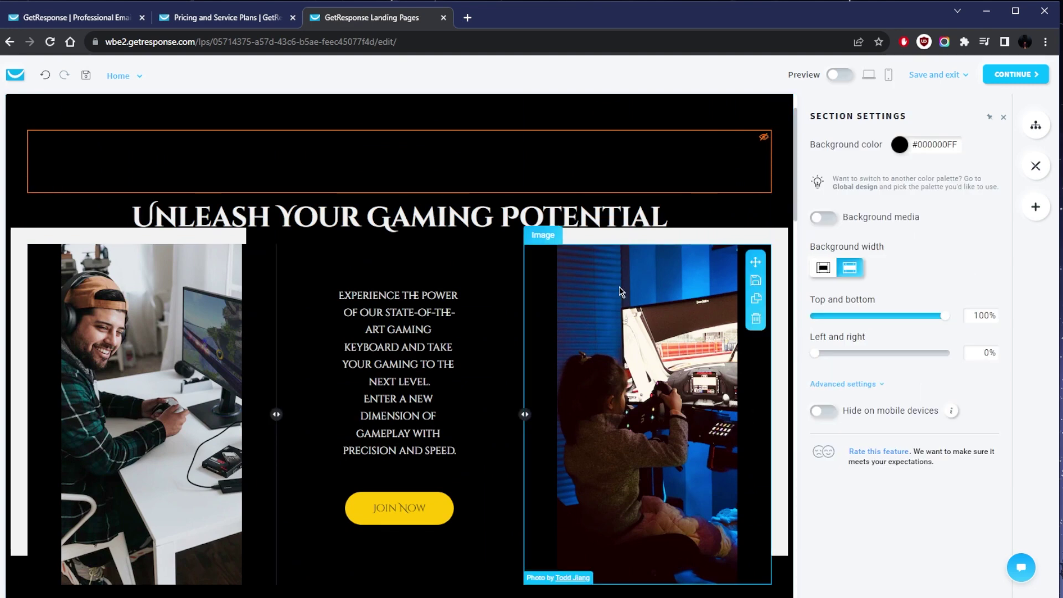
pyautogui.click(546, 302)
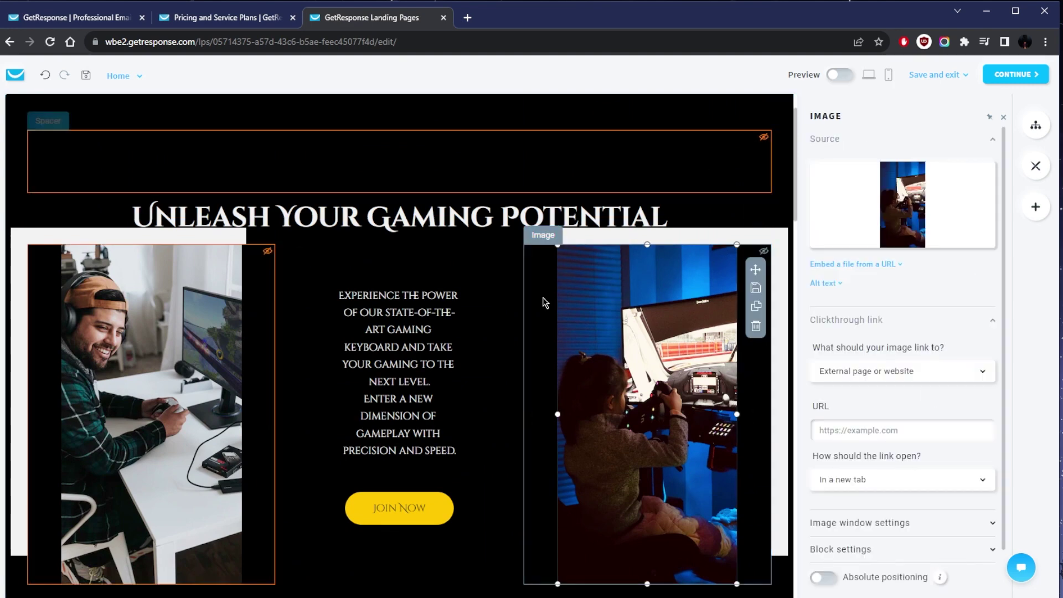
pyautogui.scroll(-1, 558, 287)
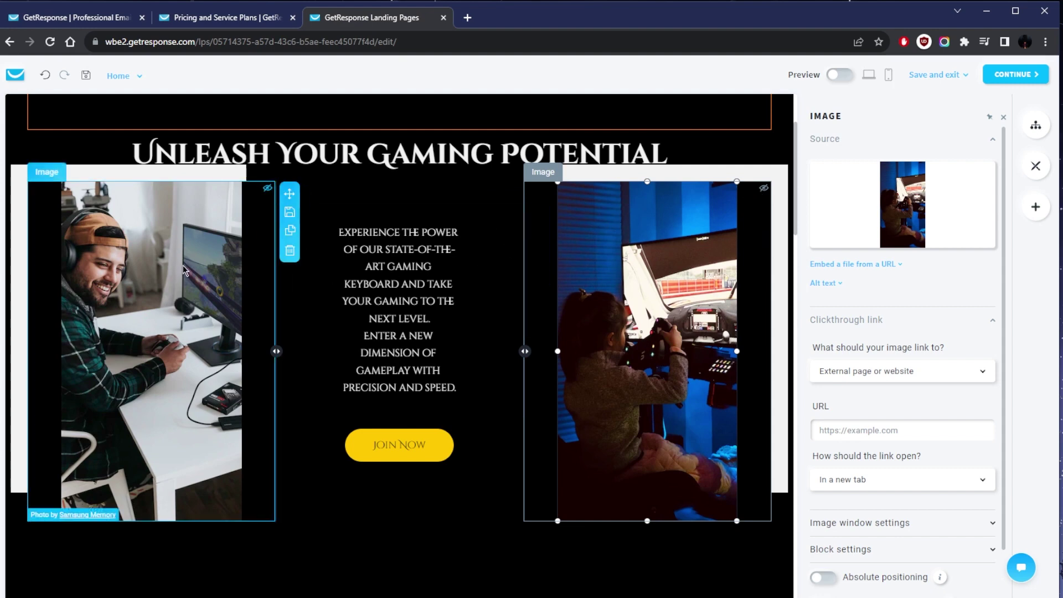
pyautogui.scroll(-1, 812, 254)
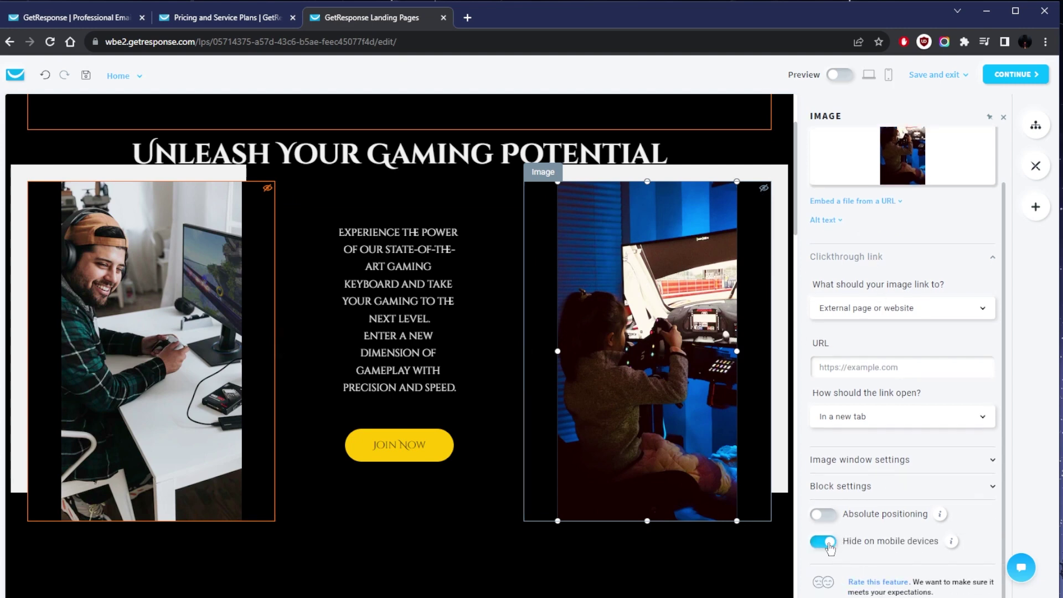
pyautogui.click(888, 74)
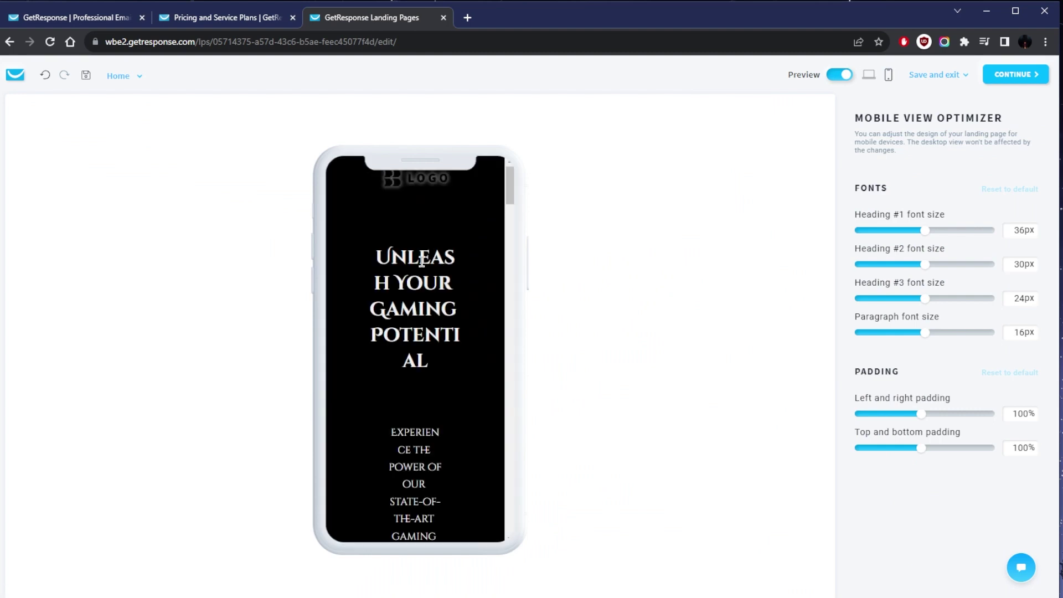
# Check the phone preview, view the page at full desktop width, then exit preview.
pyautogui.scroll(-3, 440, 247)
pyautogui.scroll(2, 439, 247)
pyautogui.scroll(-8, 444, 320)
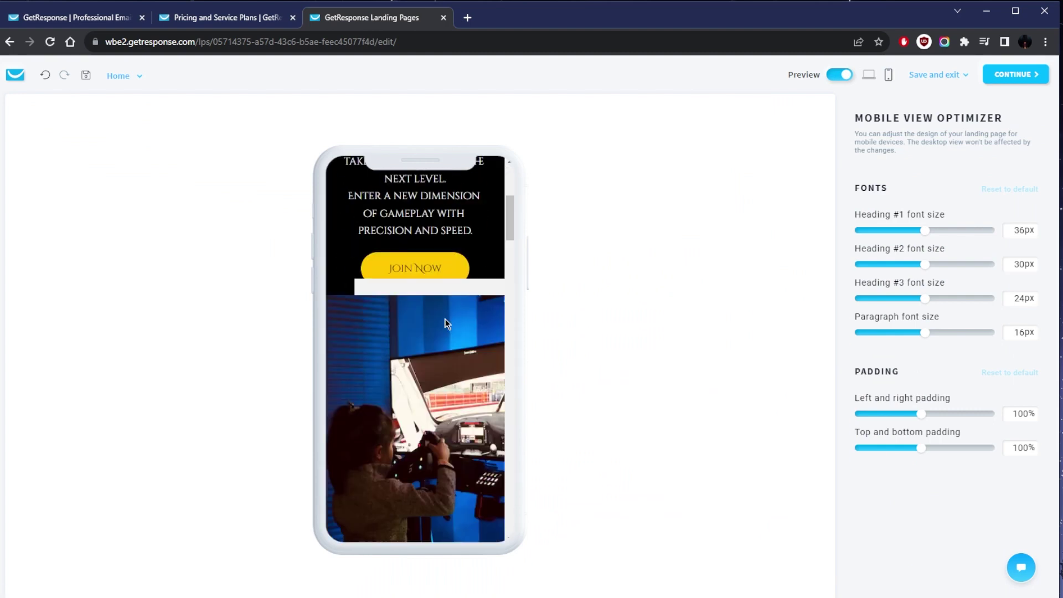
pyautogui.scroll(3, 432, 344)
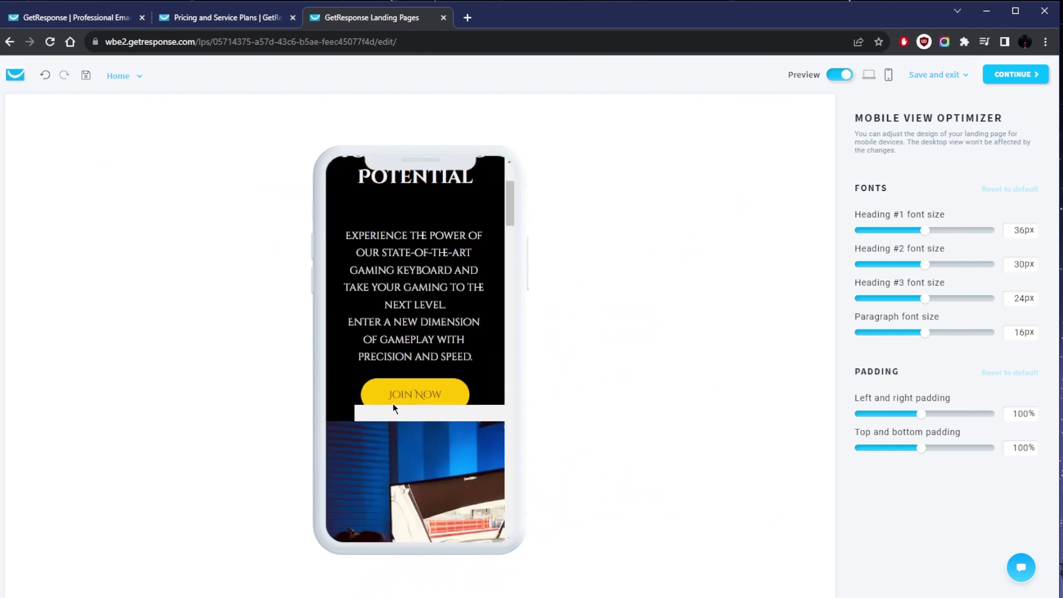
pyautogui.click(869, 75)
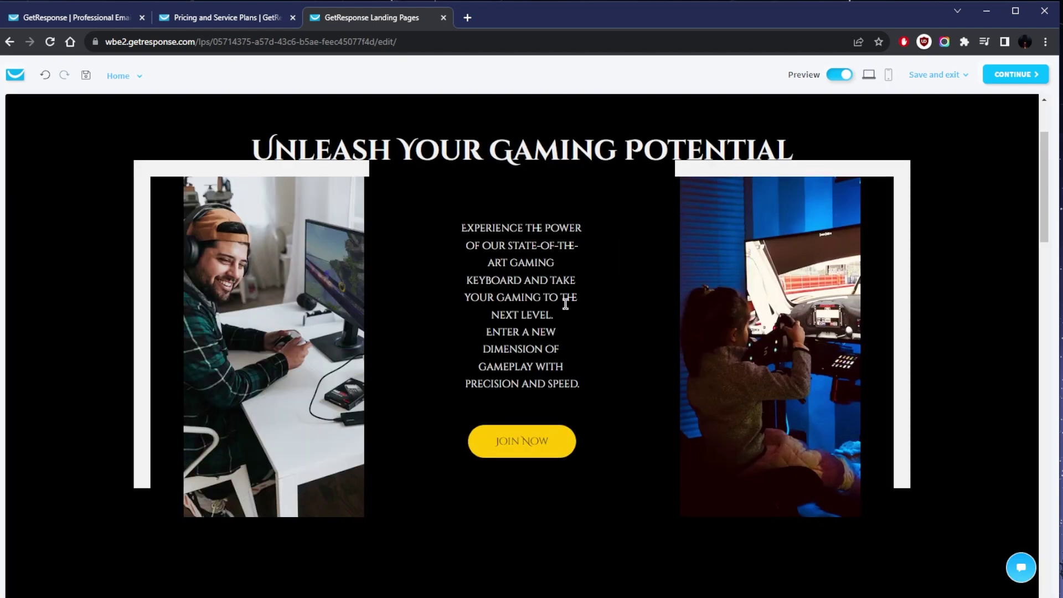
pyautogui.click(841, 75)
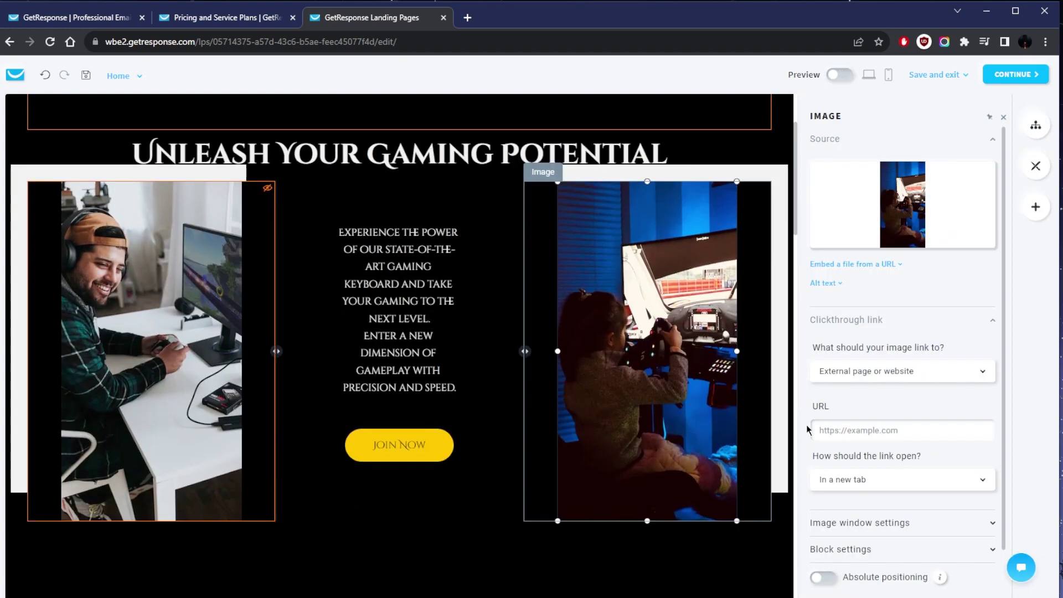
# Enable 'Hide on mobile devices' for the right-hand image.
pyautogui.scroll(-2, 808, 429)
pyautogui.click(823, 541)
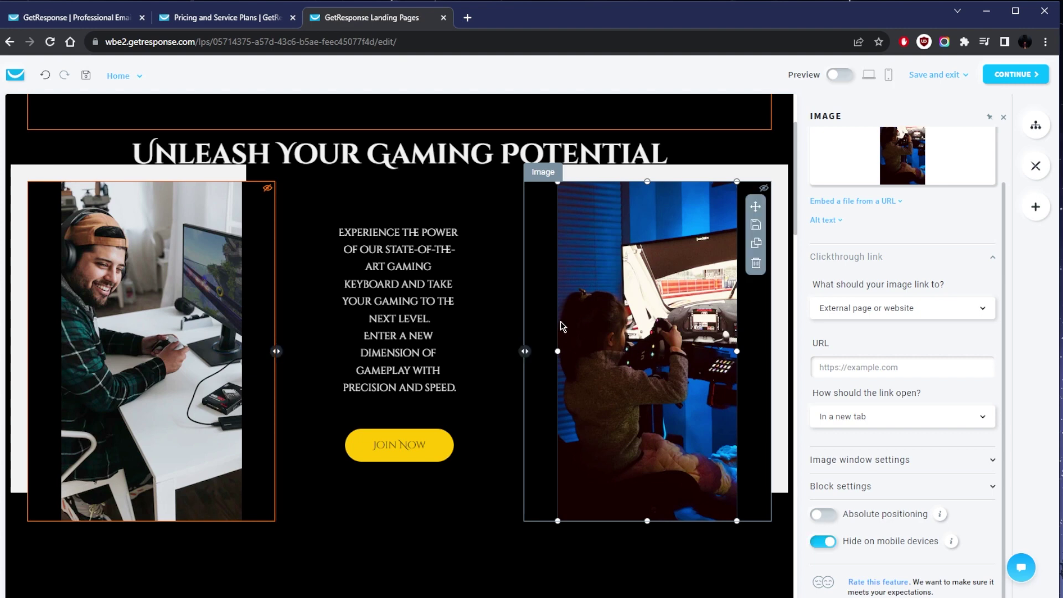
pyautogui.scroll(2, 562, 331)
pyautogui.click(460, 235)
# Preview the edited landing page in desktop view.
pyautogui.click(839, 76)
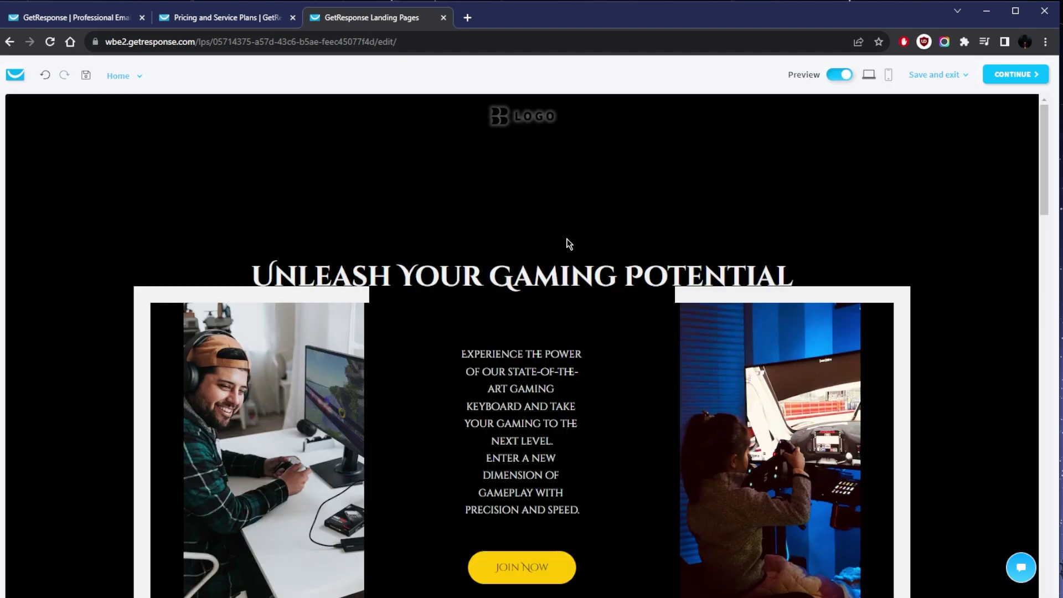
pyautogui.scroll(-12, 569, 244)
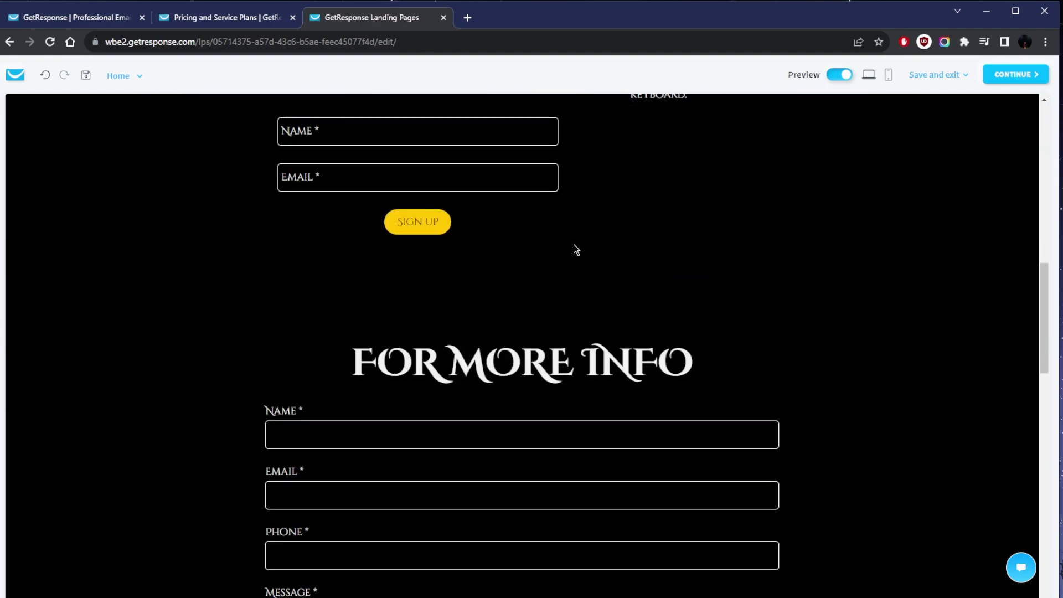
pyautogui.scroll(-12, 574, 249)
pyautogui.scroll(15, 586, 266)
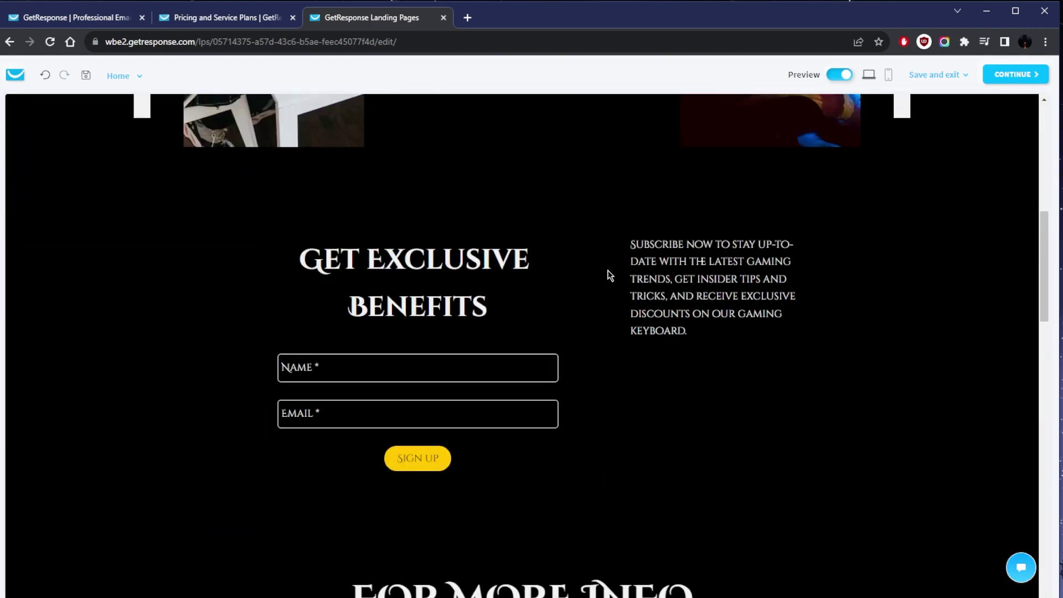
pyautogui.scroll(6, 609, 276)
# Confirm the phone view shows only text and the Join Now button, then save the page.
pyautogui.click(890, 76)
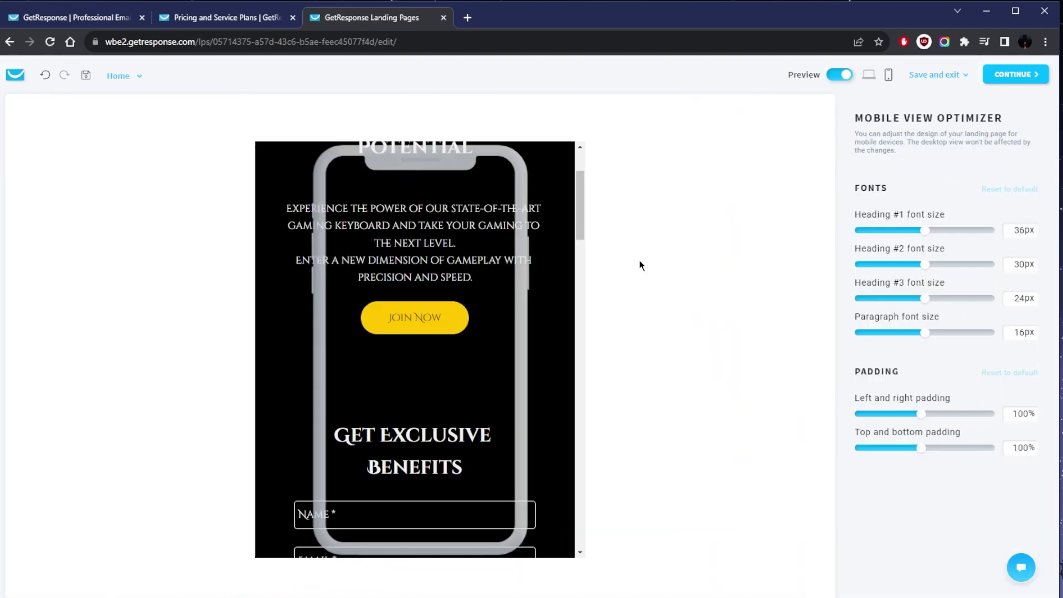
pyautogui.scroll(3, 422, 216)
pyautogui.scroll(-1, 430, 280)
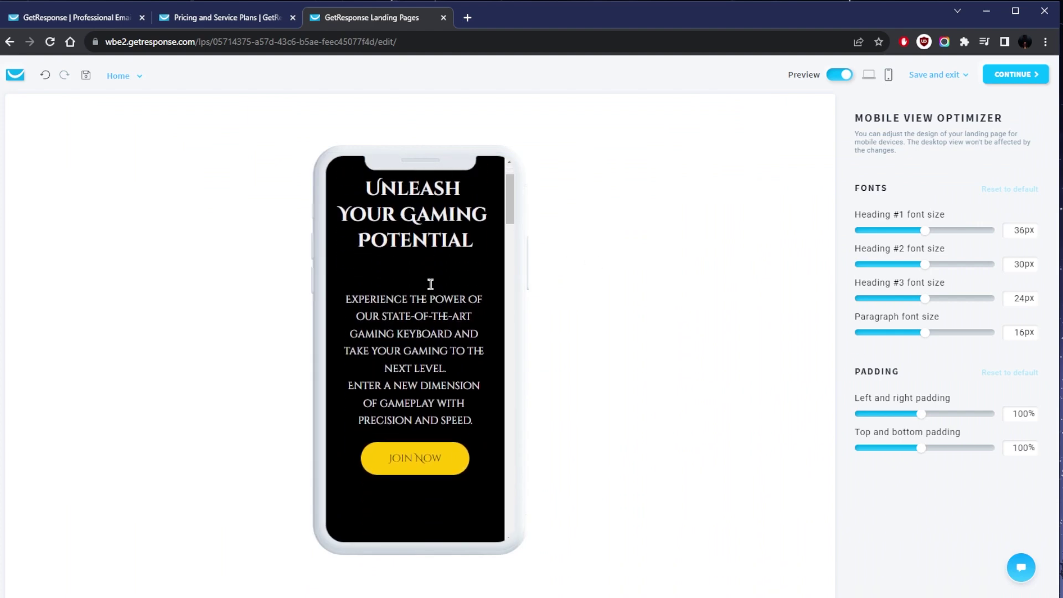
pyautogui.scroll(-2, 433, 288)
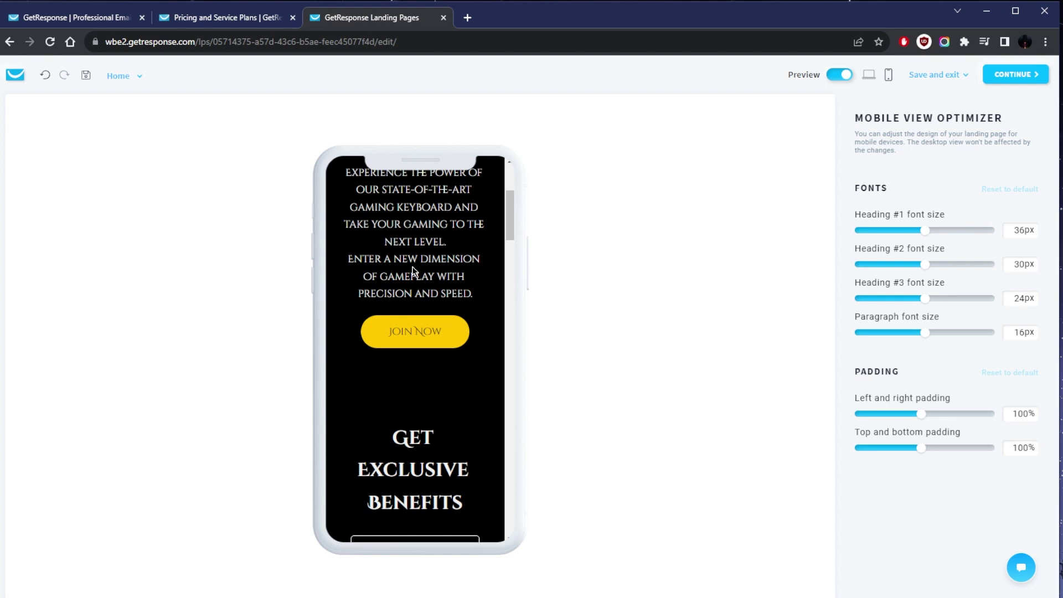
pyautogui.scroll(3, 413, 271)
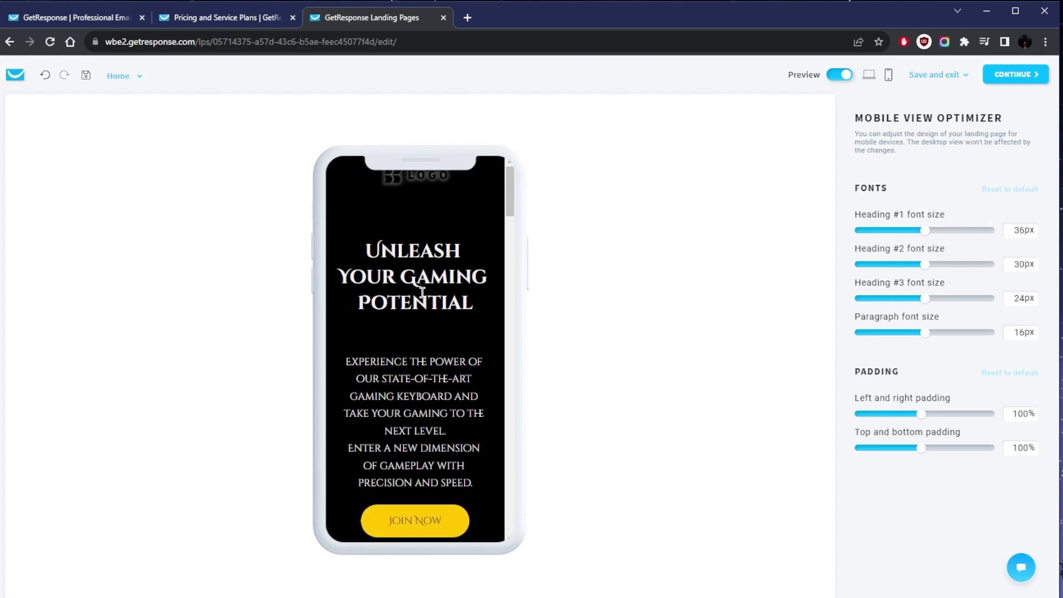
pyautogui.scroll(-1, 437, 290)
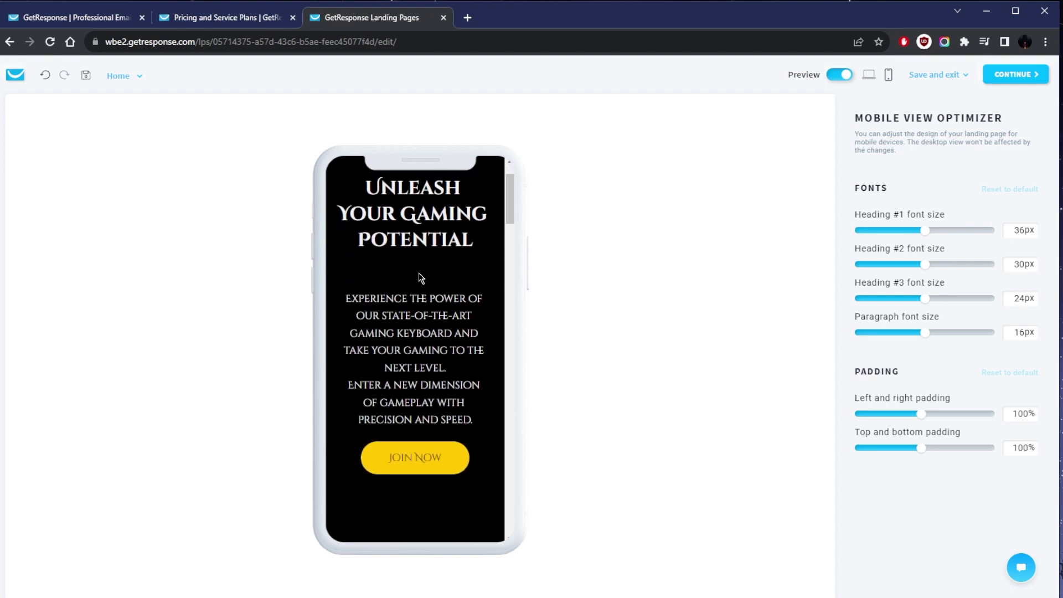
pyautogui.scroll(1, 460, 284)
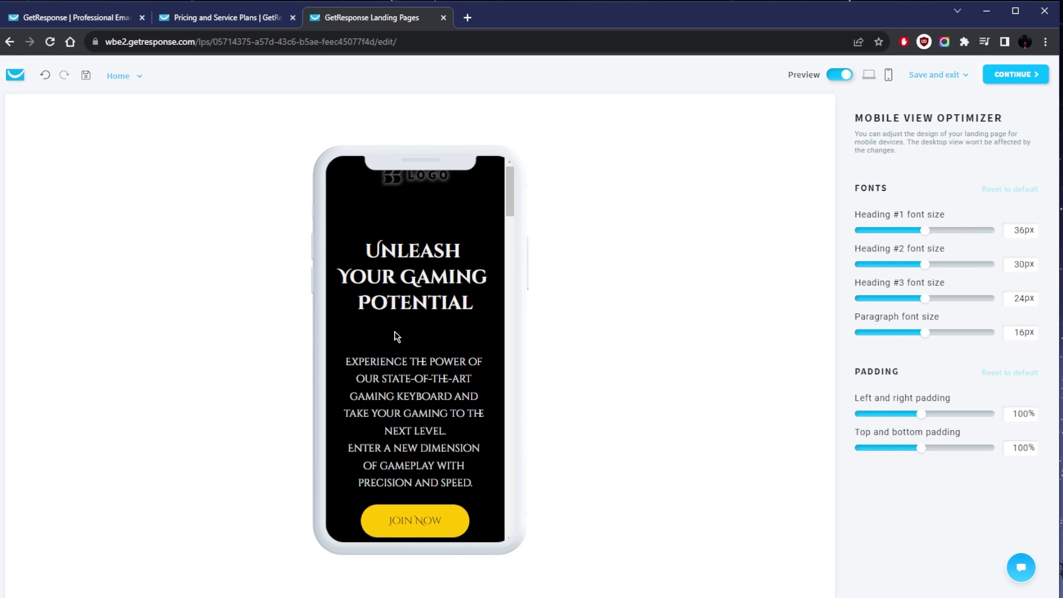
pyautogui.scroll(-2, 430, 332)
pyautogui.scroll(1, 422, 356)
pyautogui.scroll(1, 423, 356)
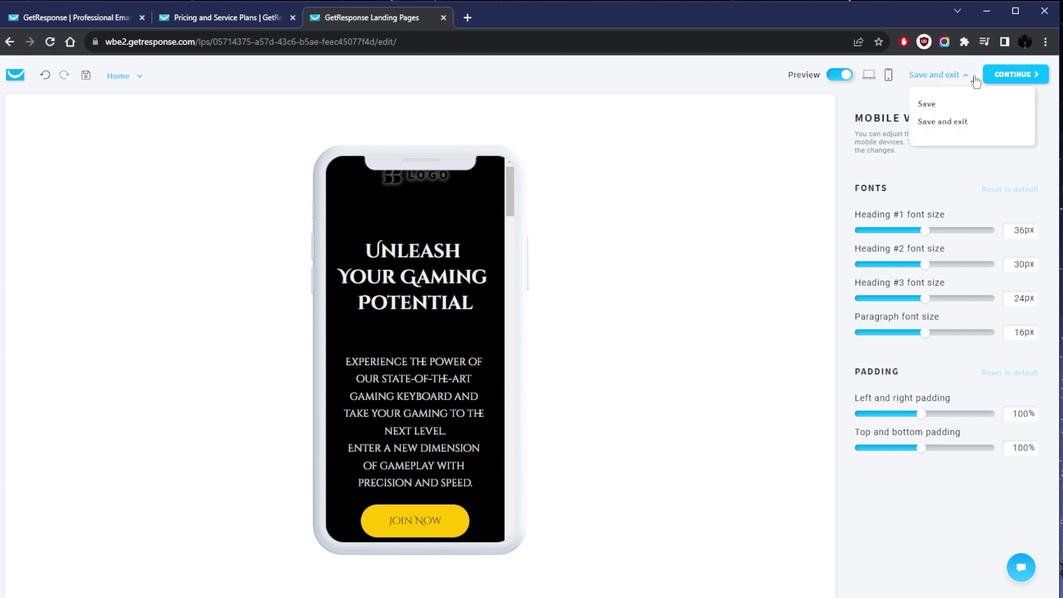
pyautogui.click(1011, 74)
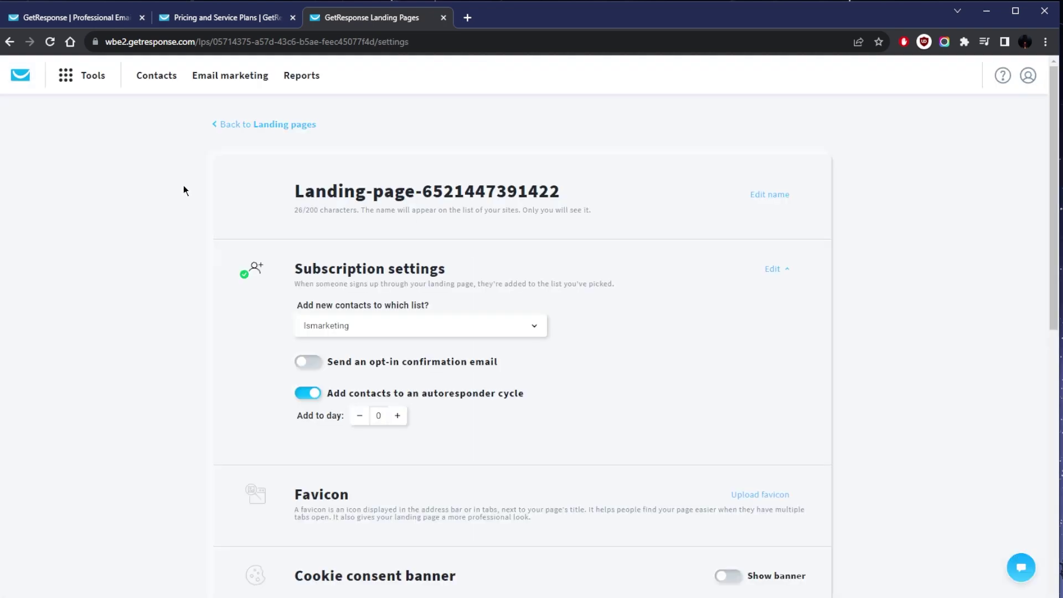
# Review the landing page settings and continue to the page name and domain step.
pyautogui.scroll(-5, 205, 249)
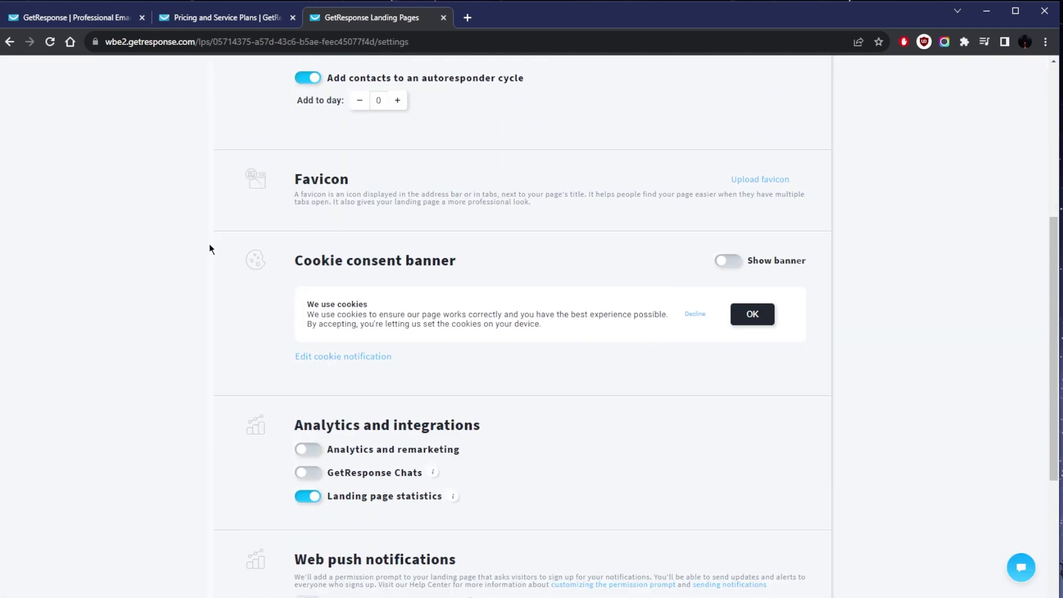
pyautogui.scroll(5, 540, 397)
pyautogui.scroll(-9, 566, 374)
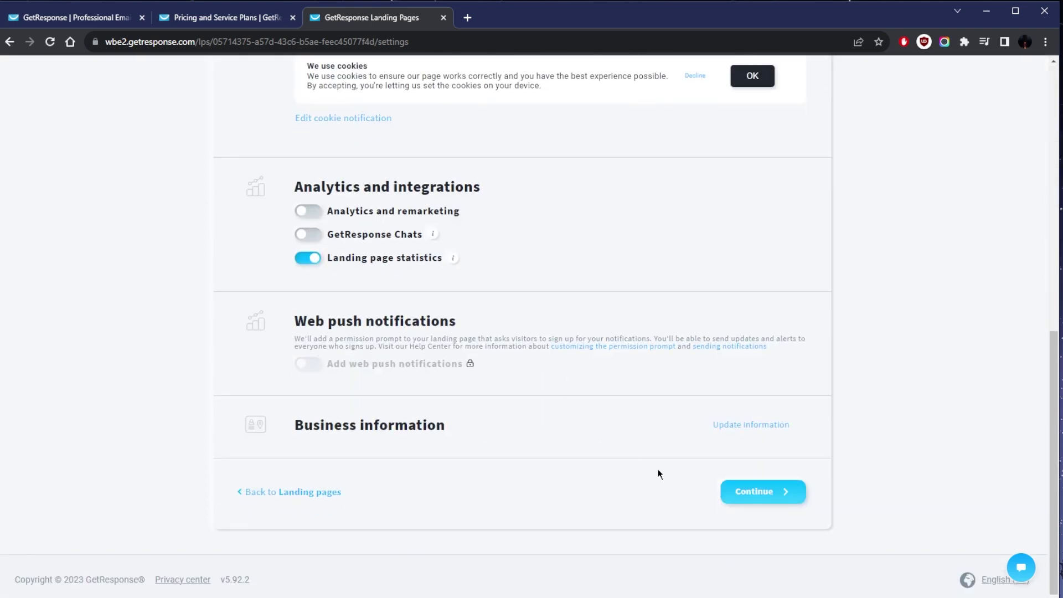
pyautogui.click(769, 492)
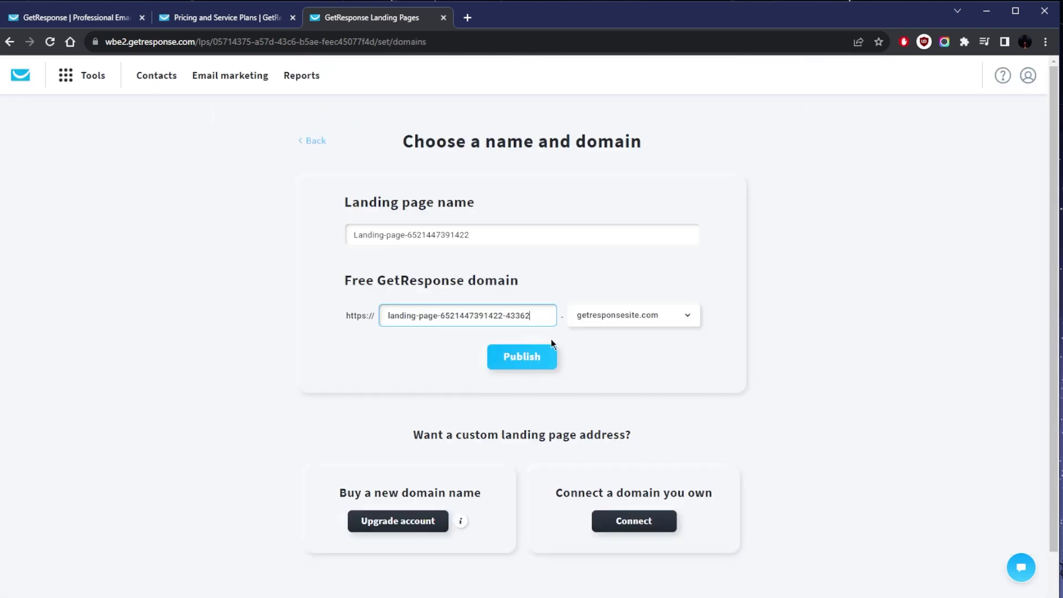